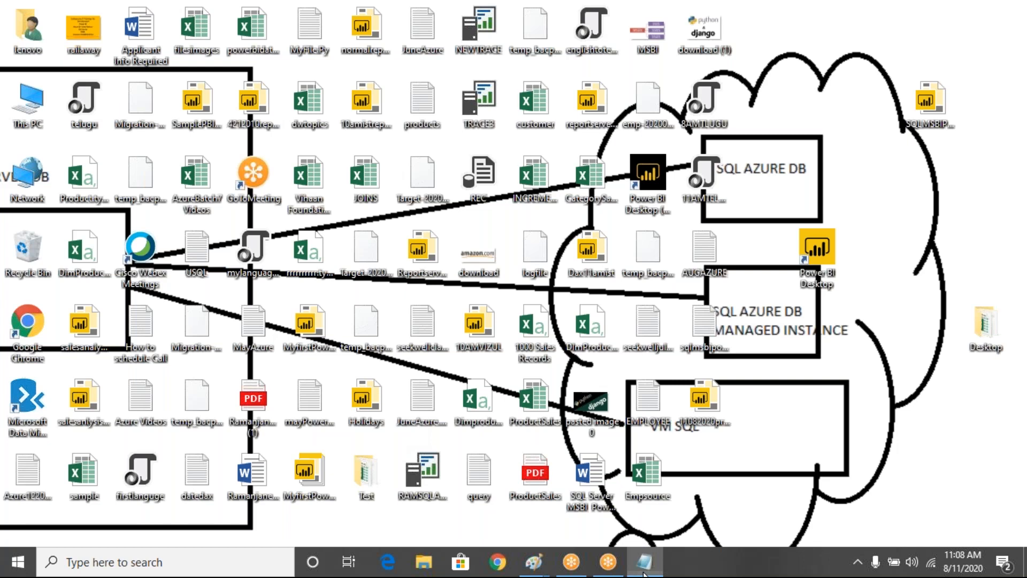
- In the AUGAZURE notes, add a new line reading 'jre' below the SSMS full setup link
click(644, 573)
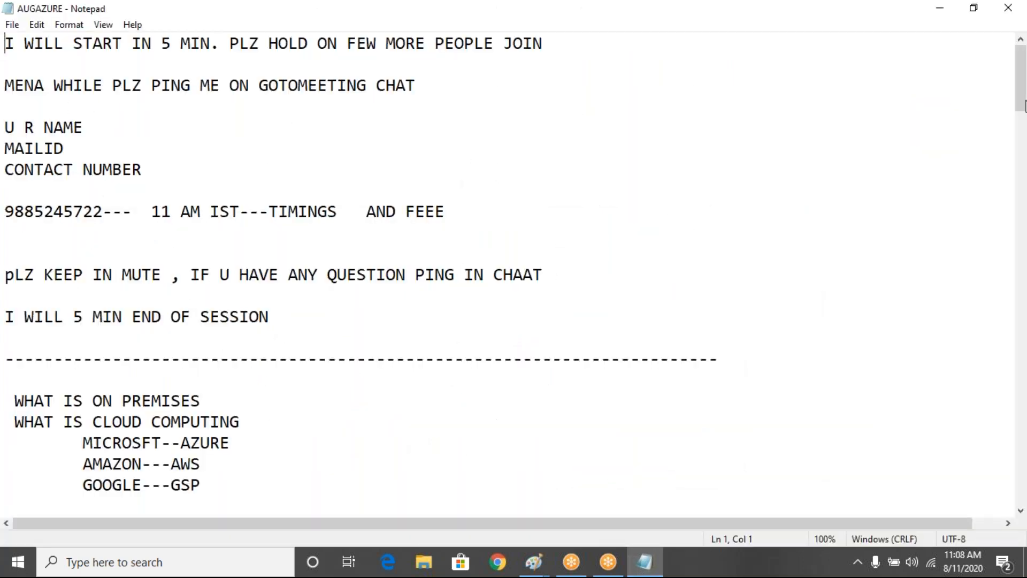
scroll(267, 267, down, 20)
drag(63, 233, 160, 213)
drag(75, 279, 259, 278)
click(315, 276)
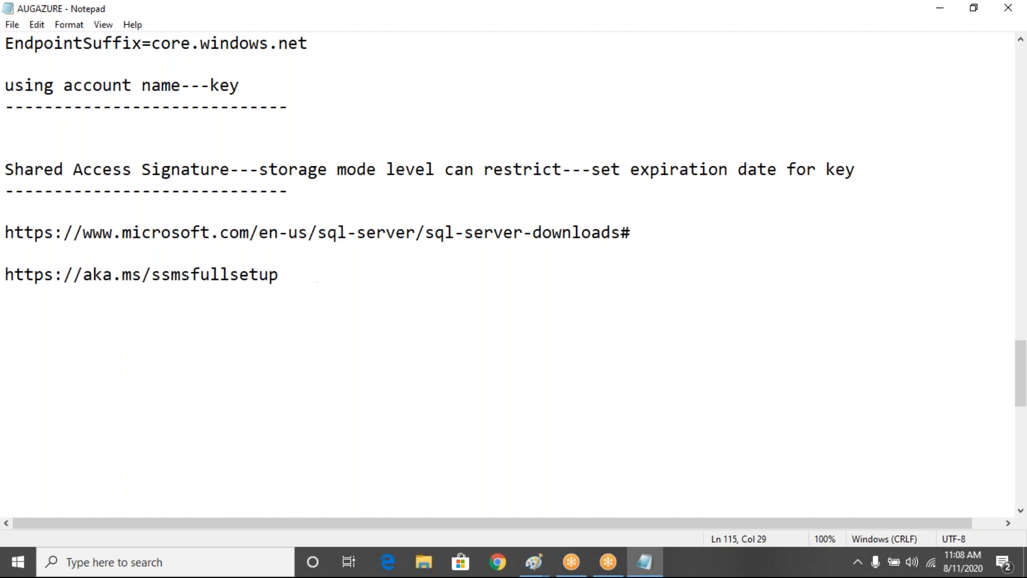
key(Return)
key(Return)
text(jre)
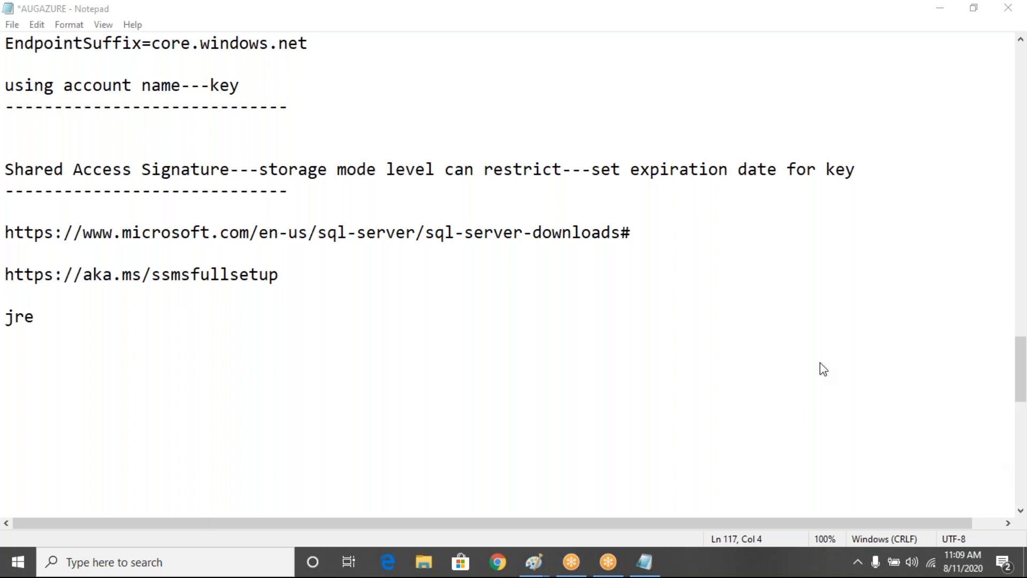
- Bring Chrome back to the front and open the options menu for the downloaded jre installer
click(847, 357)
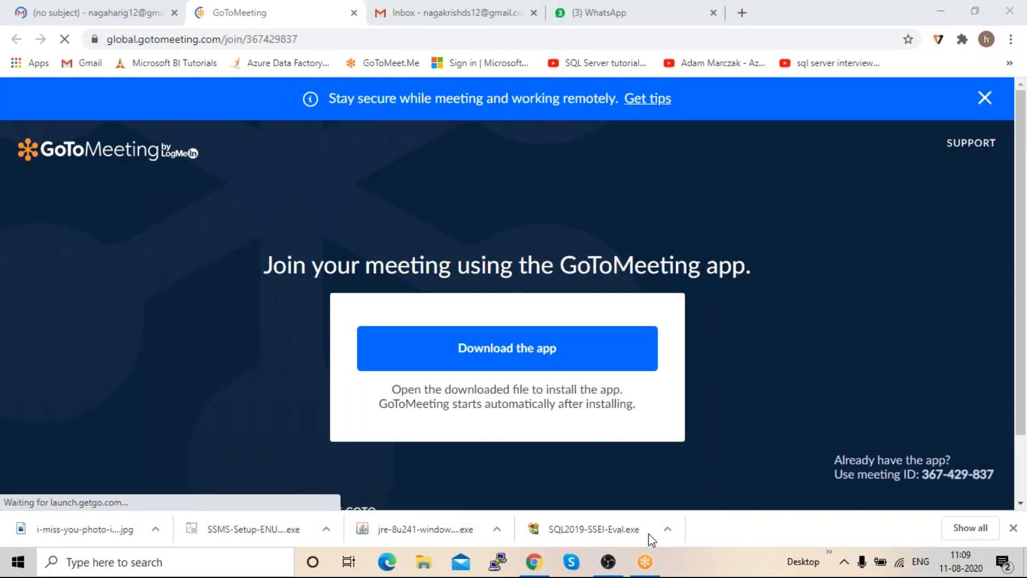
mouse_move(646, 568)
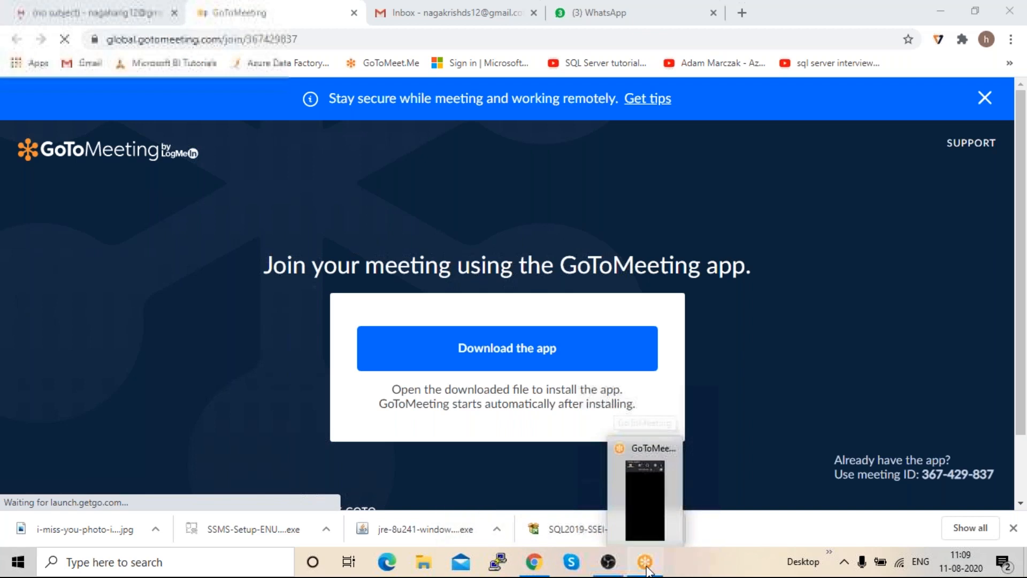
click(535, 562)
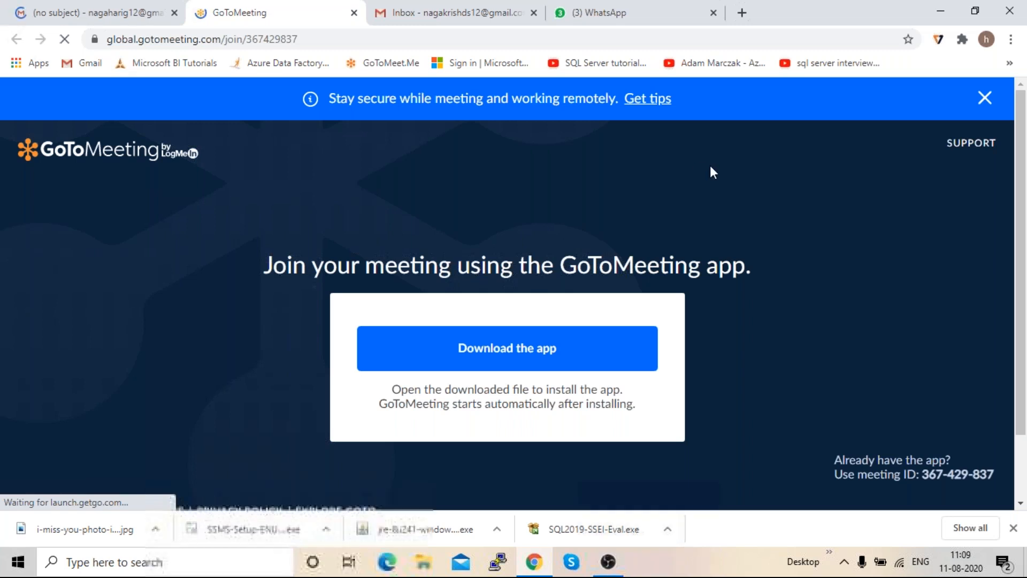
click(496, 533)
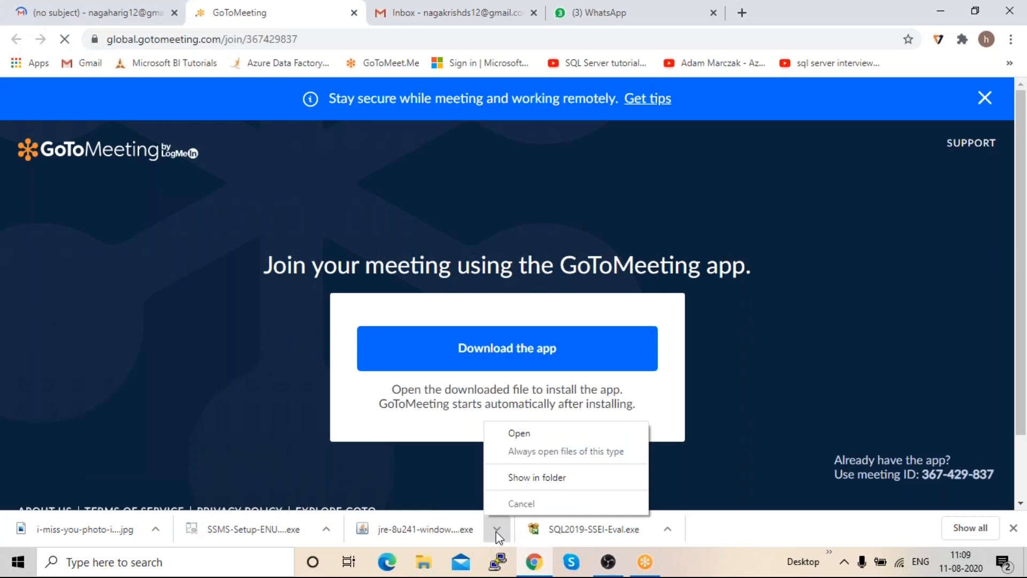
- Show the jre installer in Downloads and launch jre-8u241-windows-x64
click(522, 485)
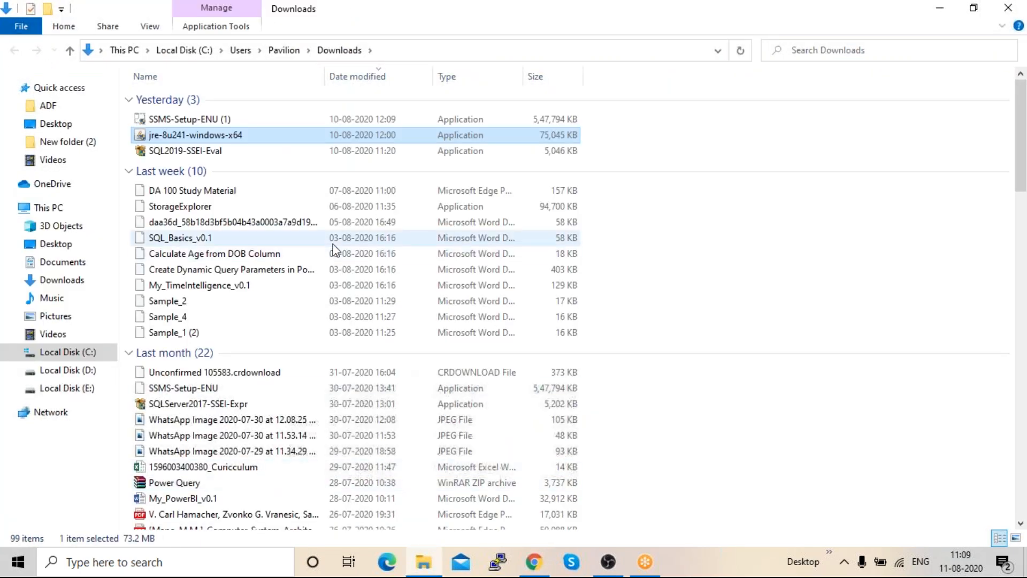
mouse_move(192, 137)
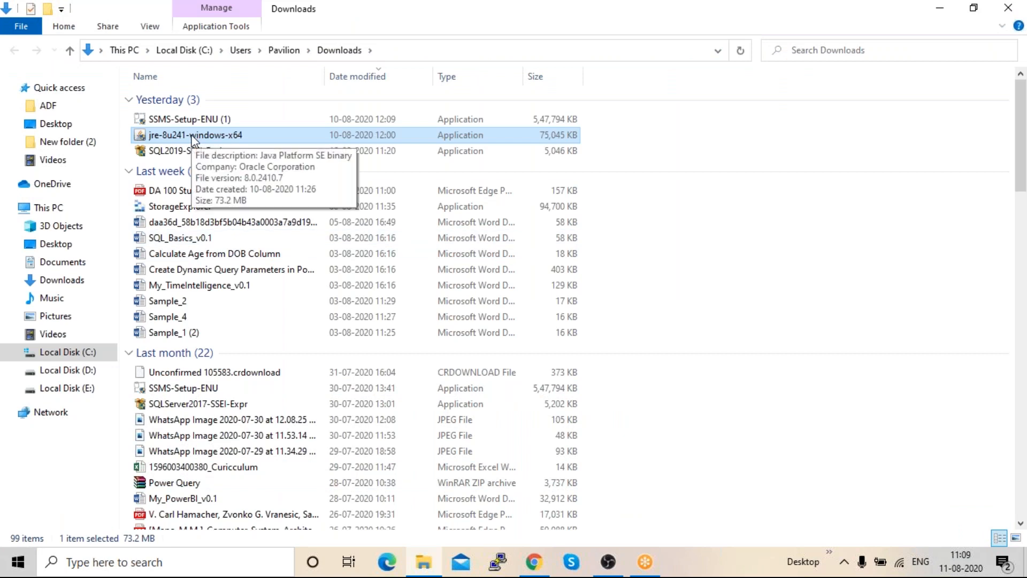
double_click(192, 137)
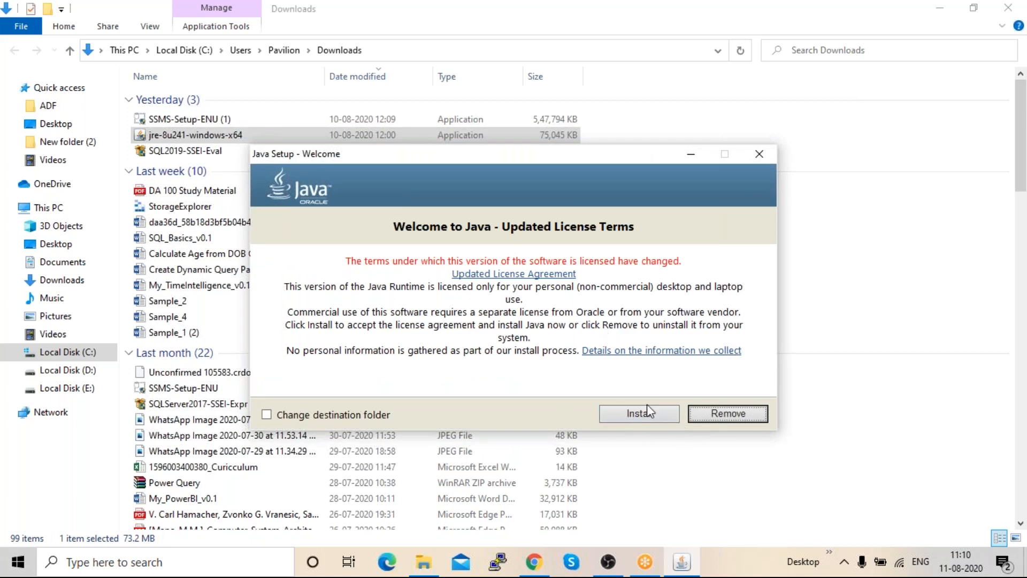
- Accept the Java license terms and install the Java runtime, moving the progress window aside
click(638, 416)
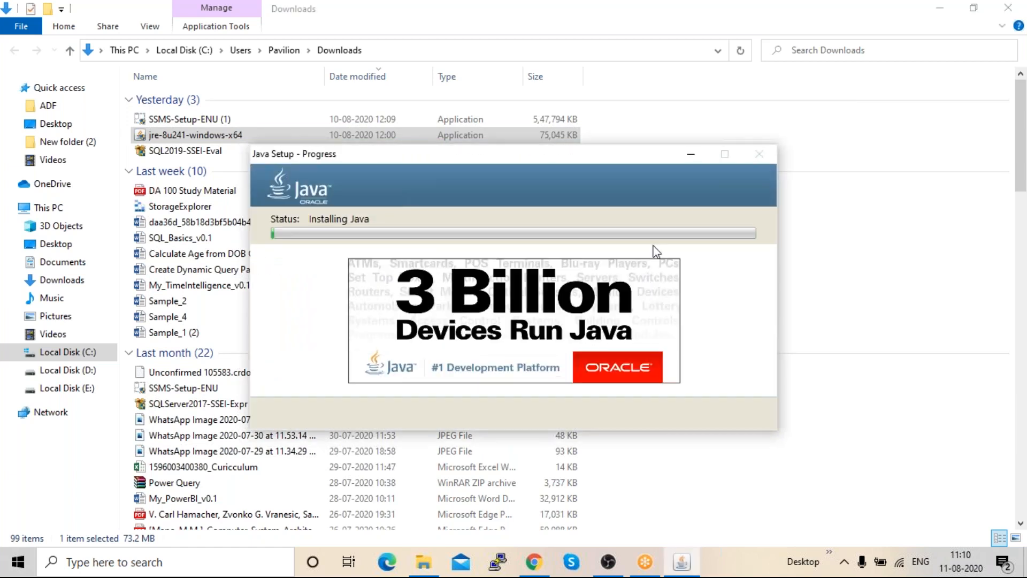
drag(615, 156, 423, 111)
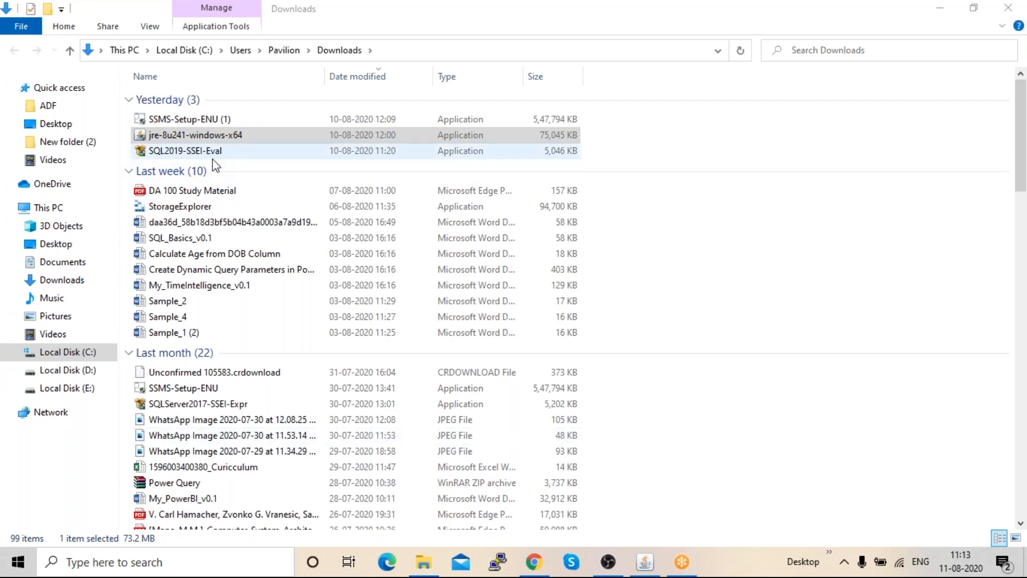
- Run the SQL2019-SSEI-Eval installer from the Downloads folder
click(198, 156)
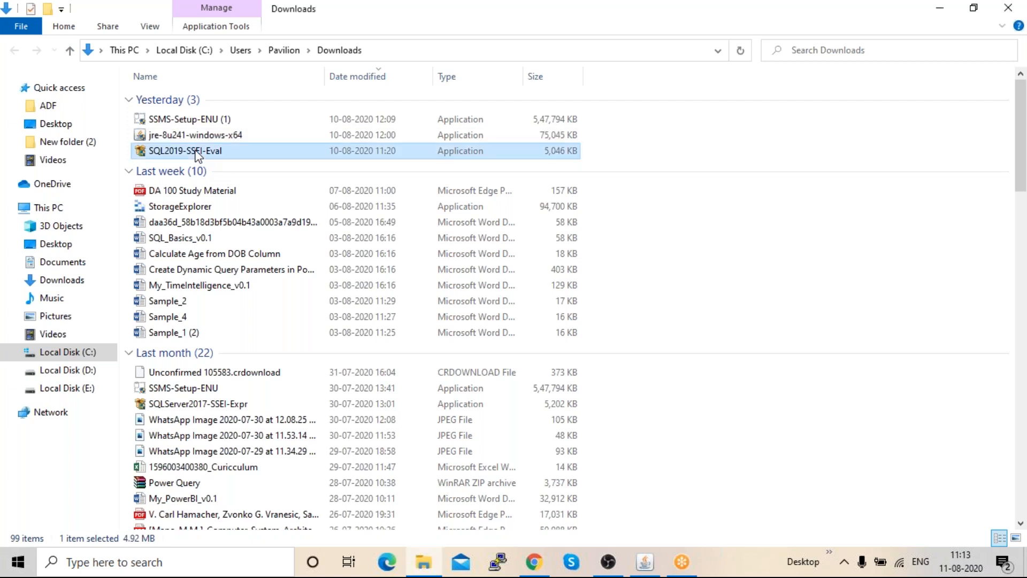
double_click(198, 155)
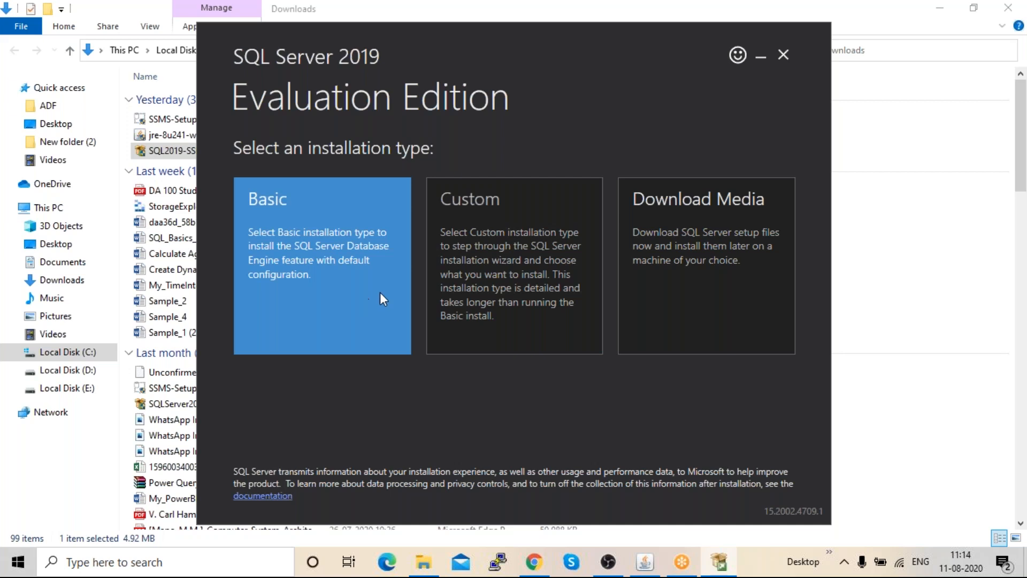
- Back out of the Basic option and pick the Custom installation type instead
click(366, 298)
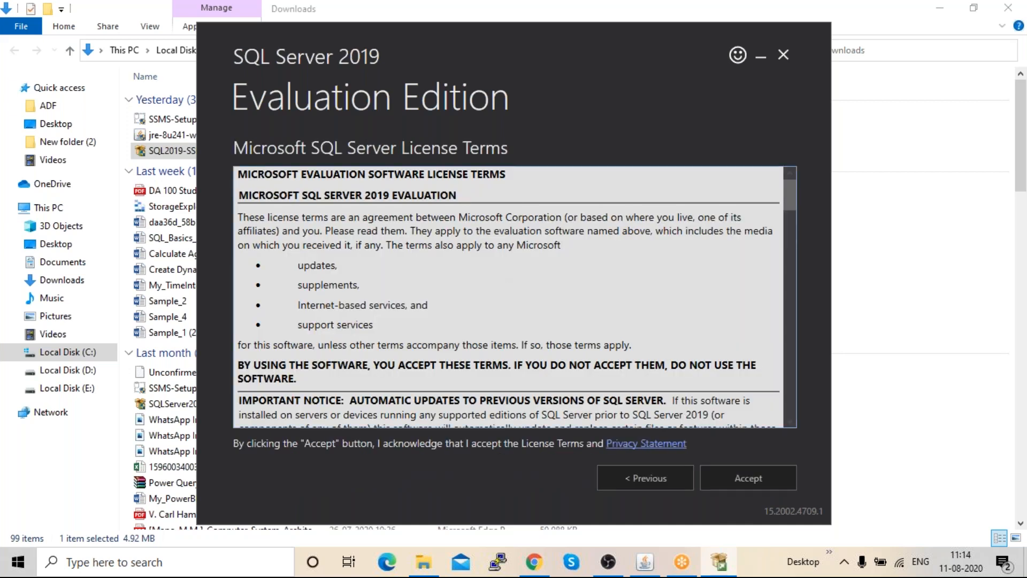
click(635, 481)
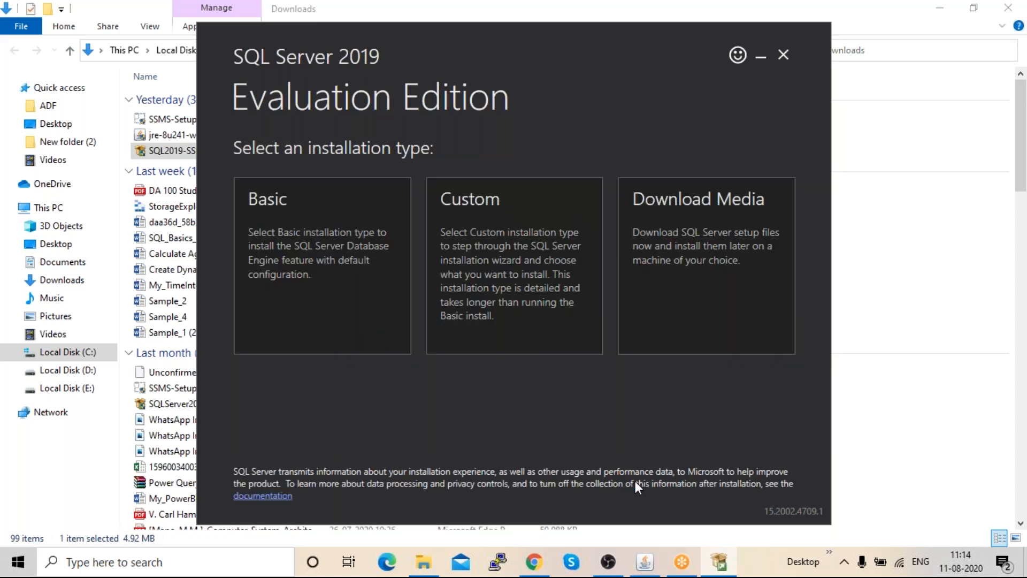
click(520, 229)
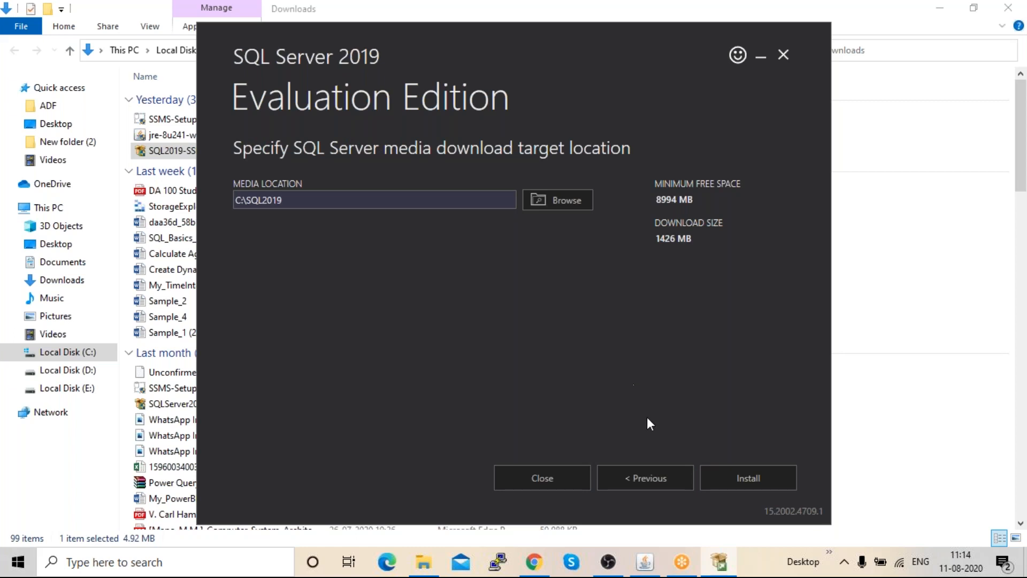
- Begin downloading the 1426 MB SQL Server media into C:\SQL2019
click(741, 477)
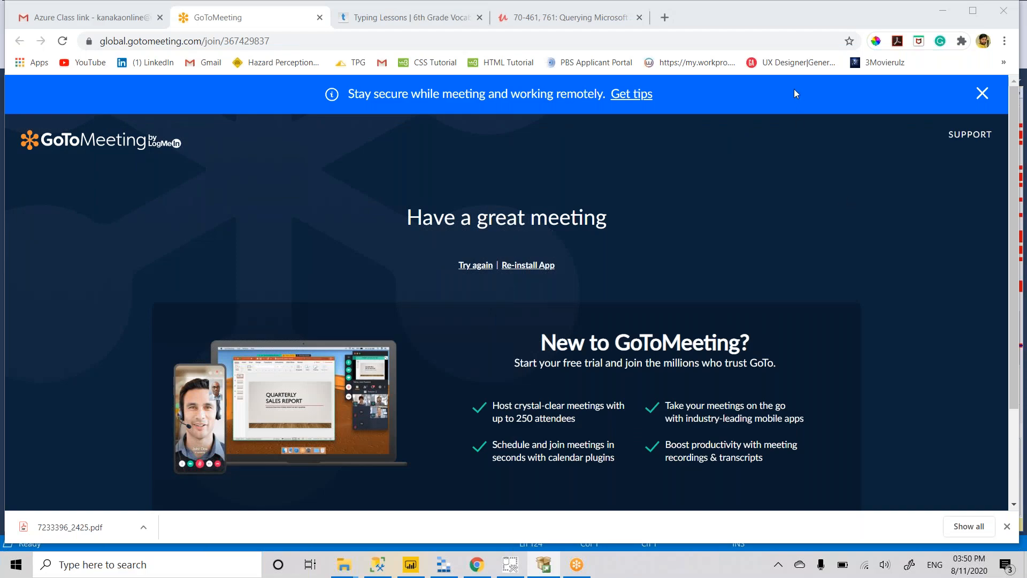
- Move the Installation Center window into view and show its Installation page options
drag(0, 0, 492, 132)
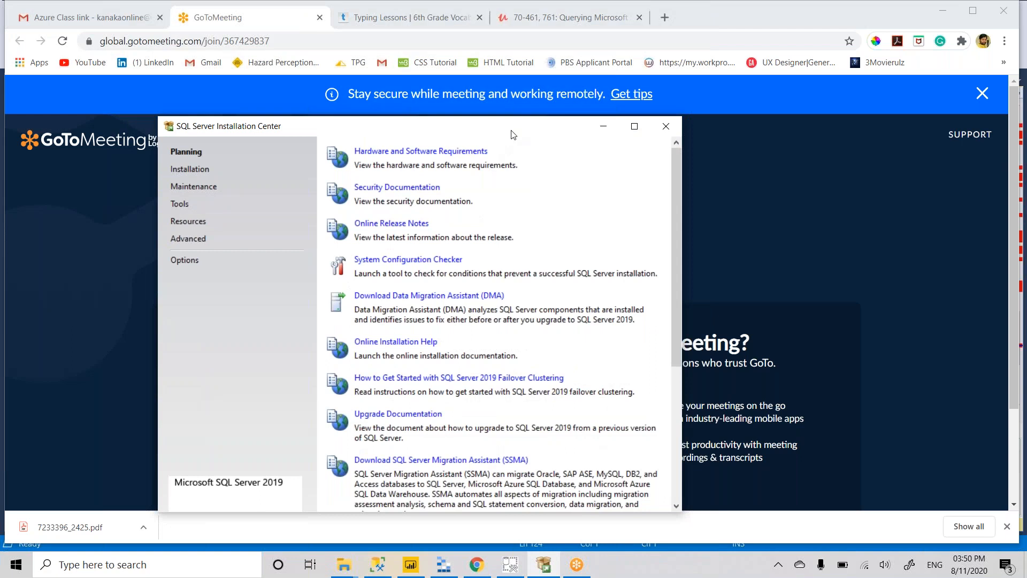
drag(524, 117, 546, 91)
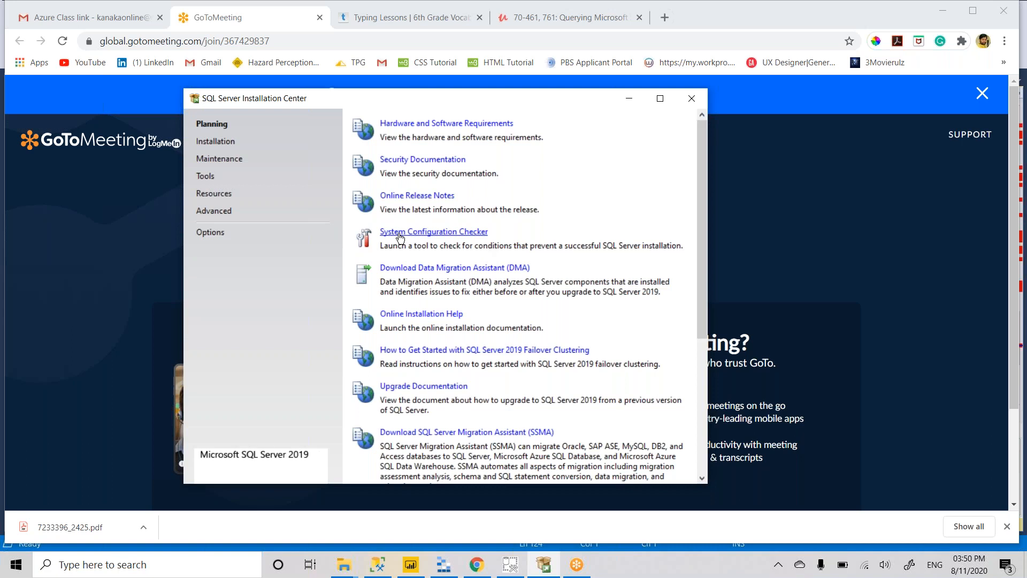
scroll(399, 237, down, 2)
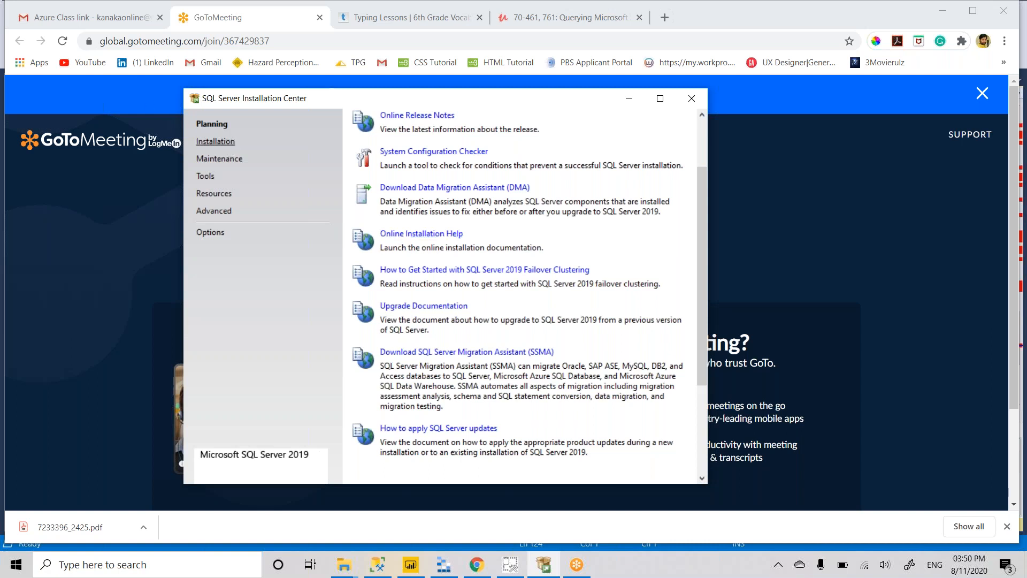
click(216, 141)
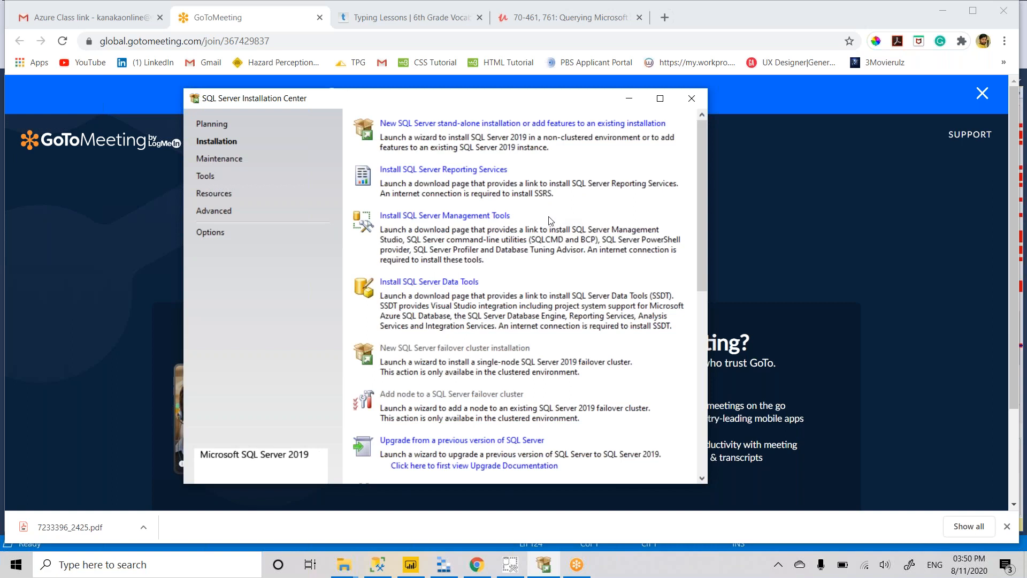
- Launch a new stand-alone SQL Server 2019 installation, skipping Microsoft Update, to check product updates
click(530, 126)
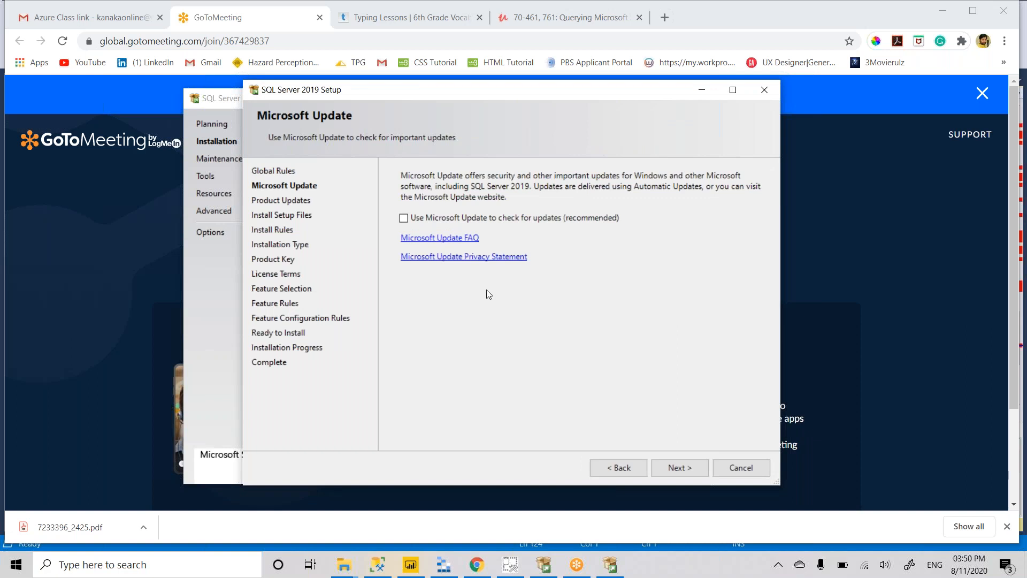
click(691, 465)
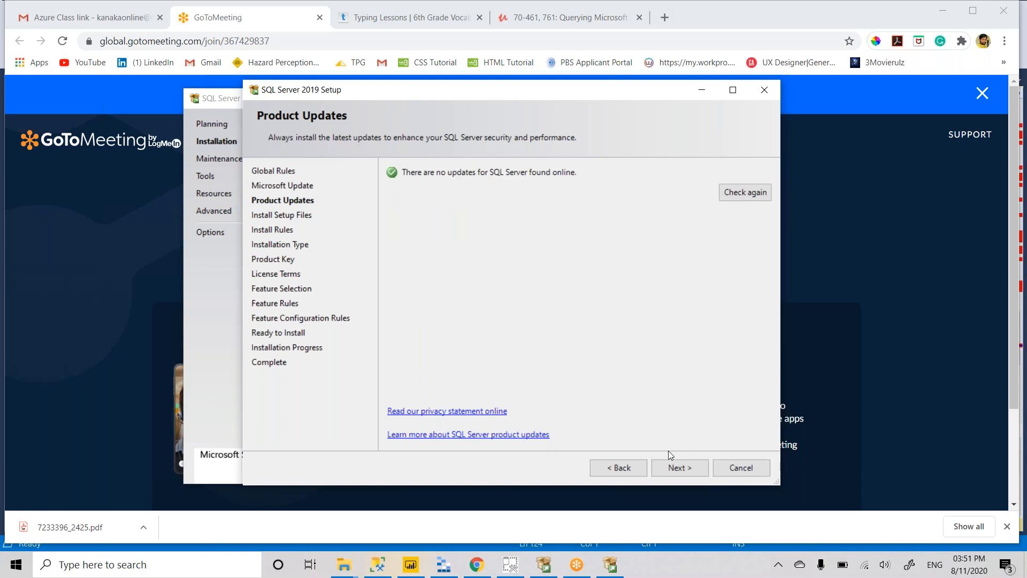
- Continue past Product Updates so setup files install and the Install Rules check runs
click(677, 469)
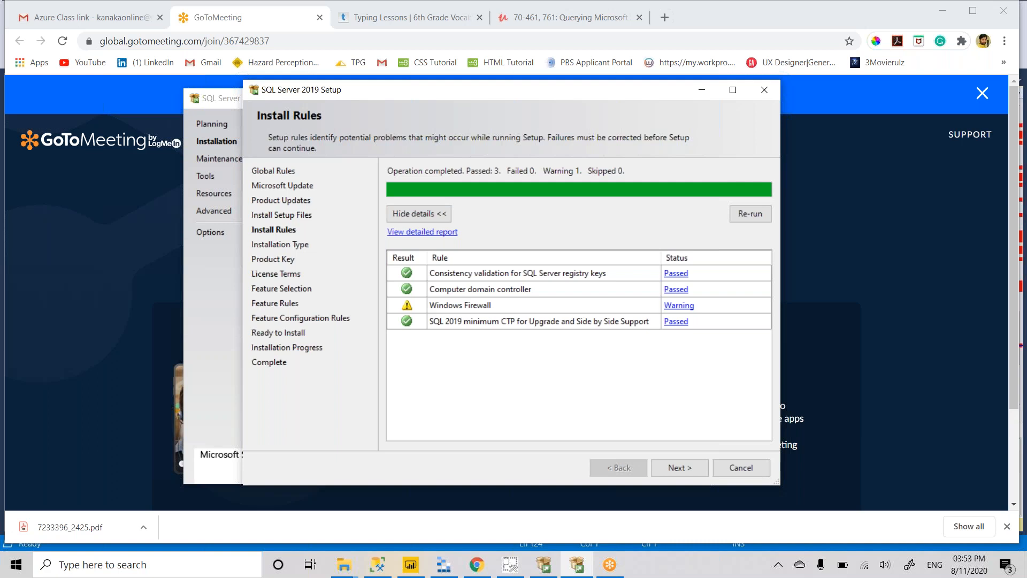
- Continue past the install rules check despite the Windows Firewall warning
click(676, 468)
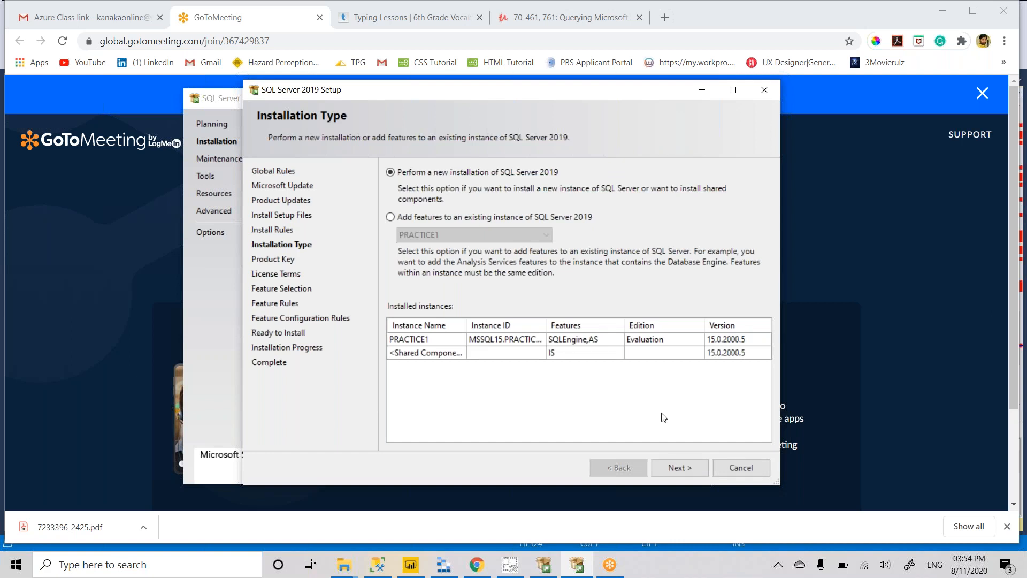
- Continue with a new installation on the free Evaluation edition and accept the license terms
click(678, 468)
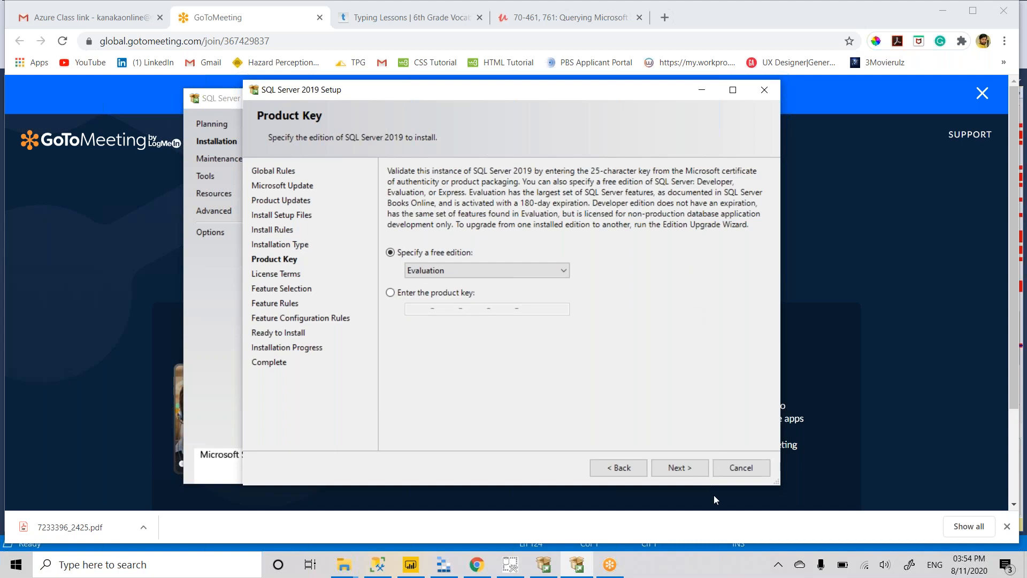
click(685, 469)
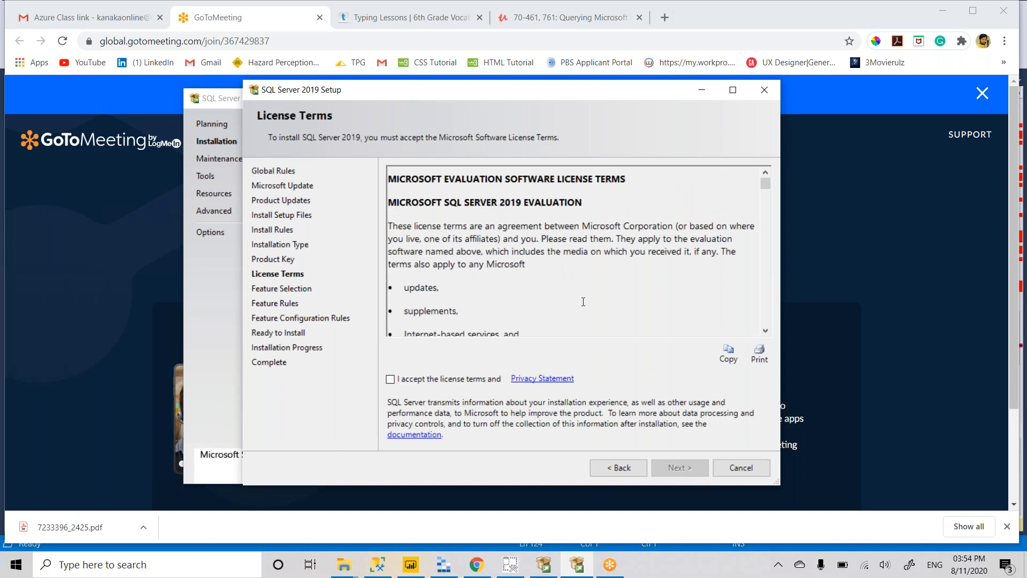
scroll(583, 302, down, 5)
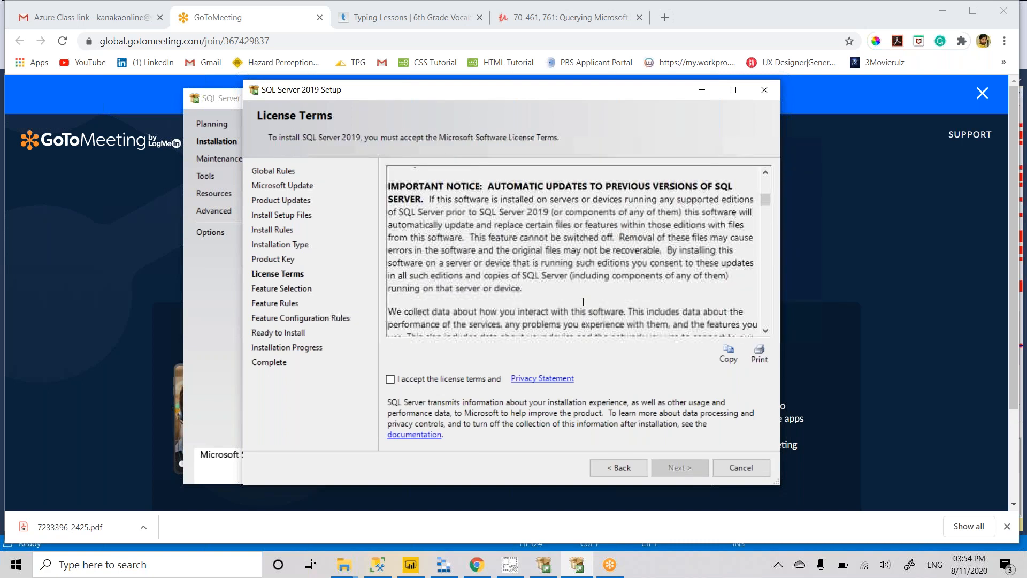
scroll(583, 302, down, 5)
click(503, 378)
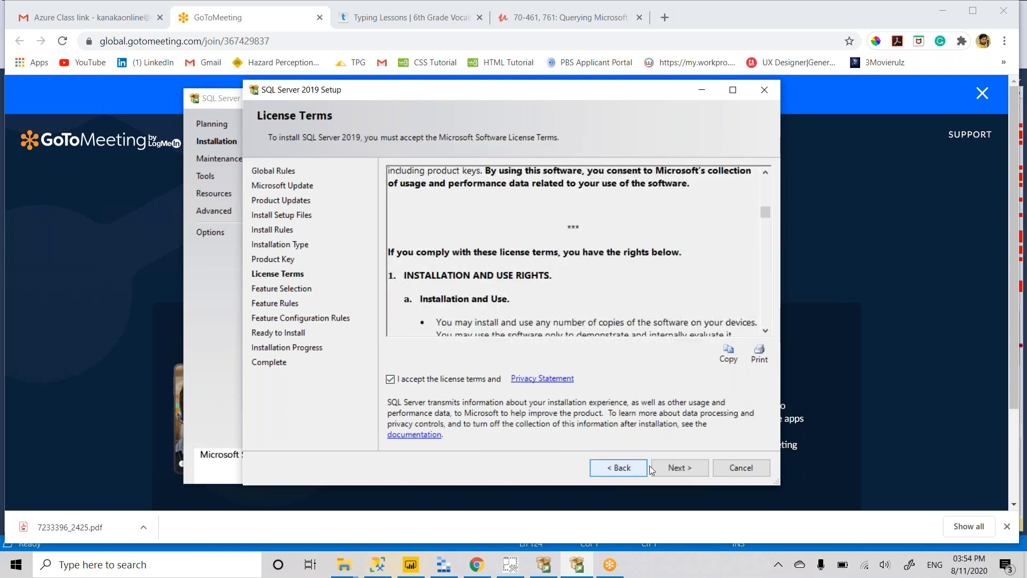
- Select Database Engine Services, PolyBase Query Service for External Data and Analysis Services for installation
click(678, 467)
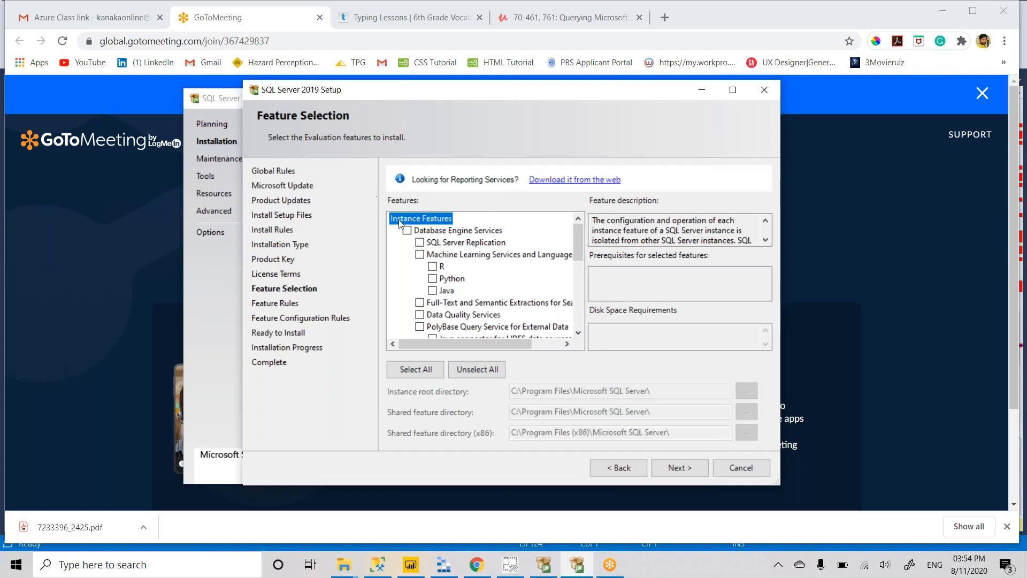
click(406, 231)
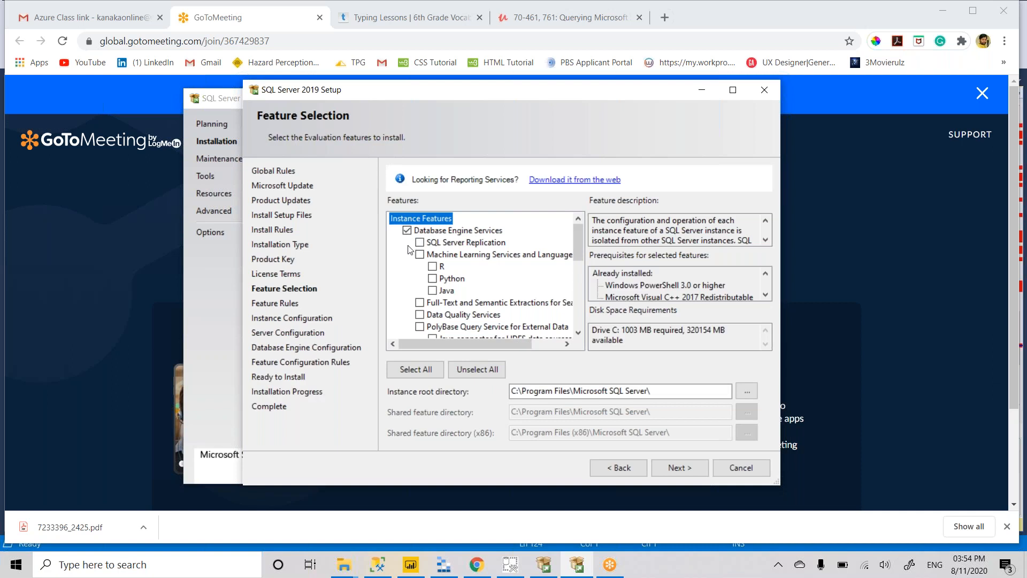
scroll(419, 263, down, 1)
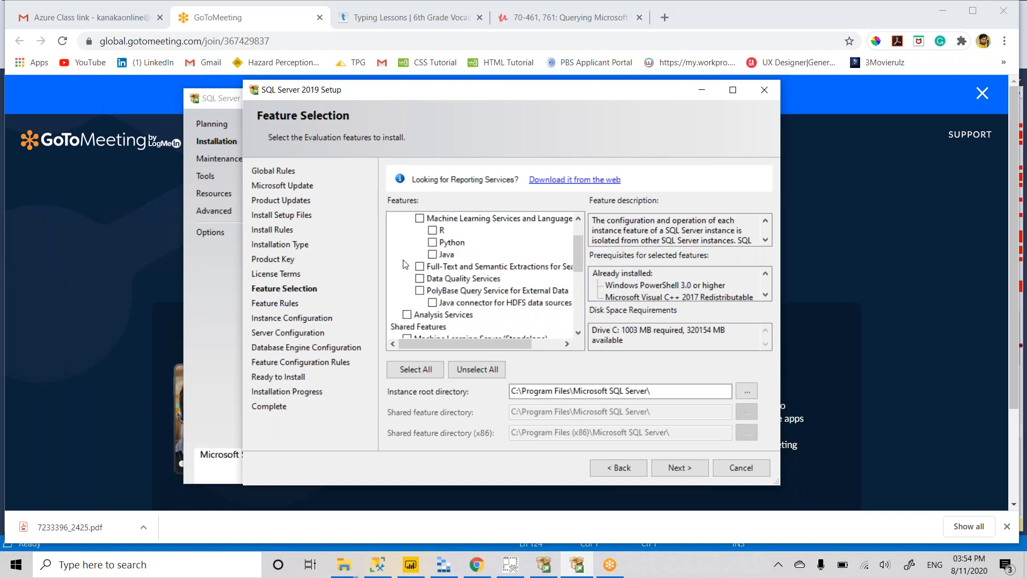
scroll(393, 265, down, 1)
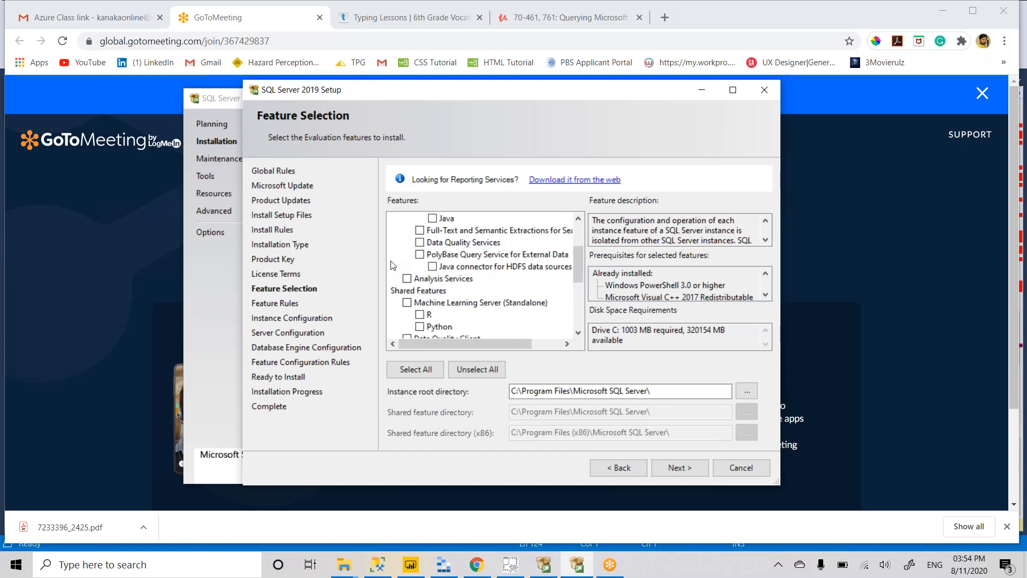
scroll(393, 265, up, 1)
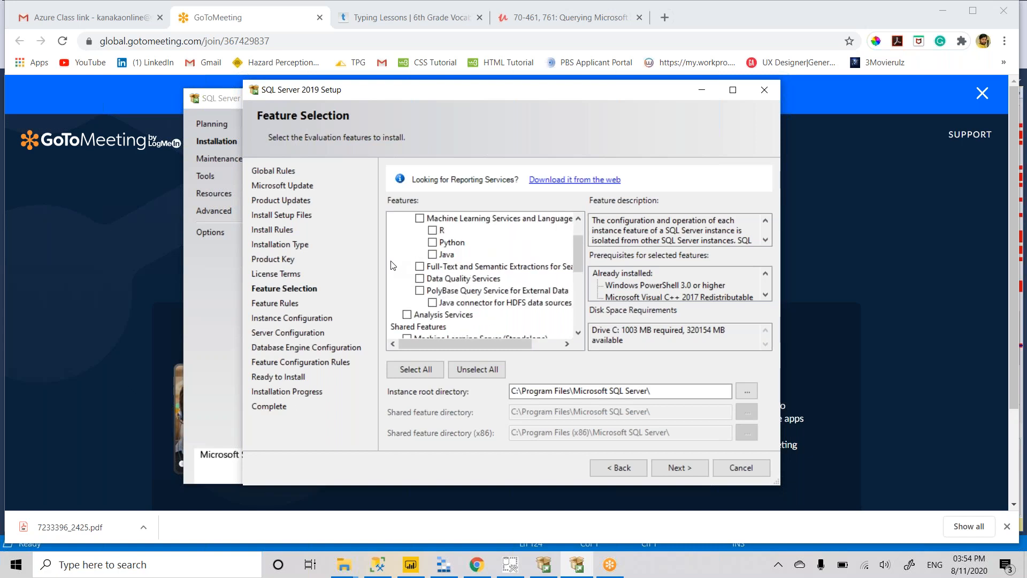
click(422, 291)
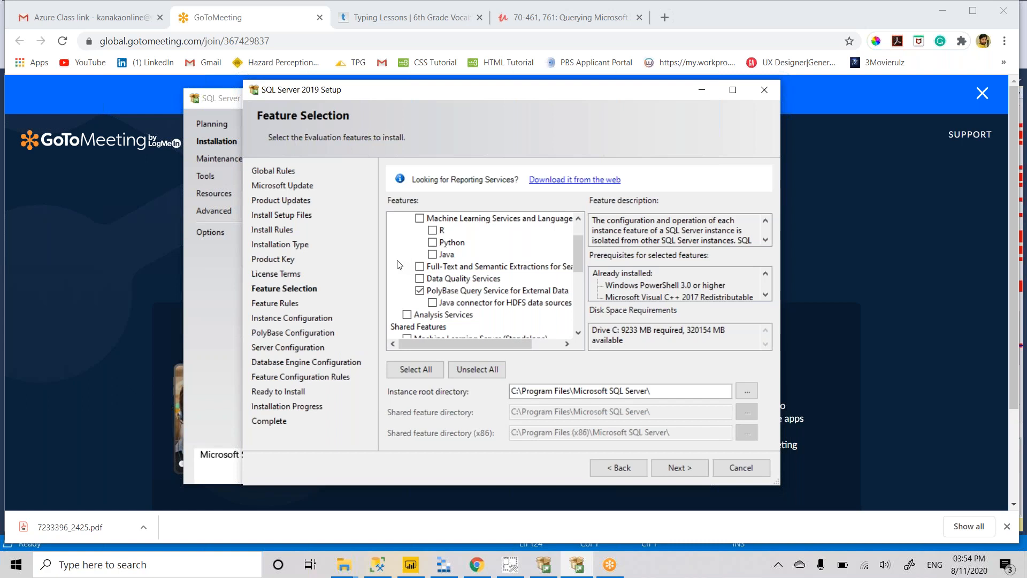
click(407, 315)
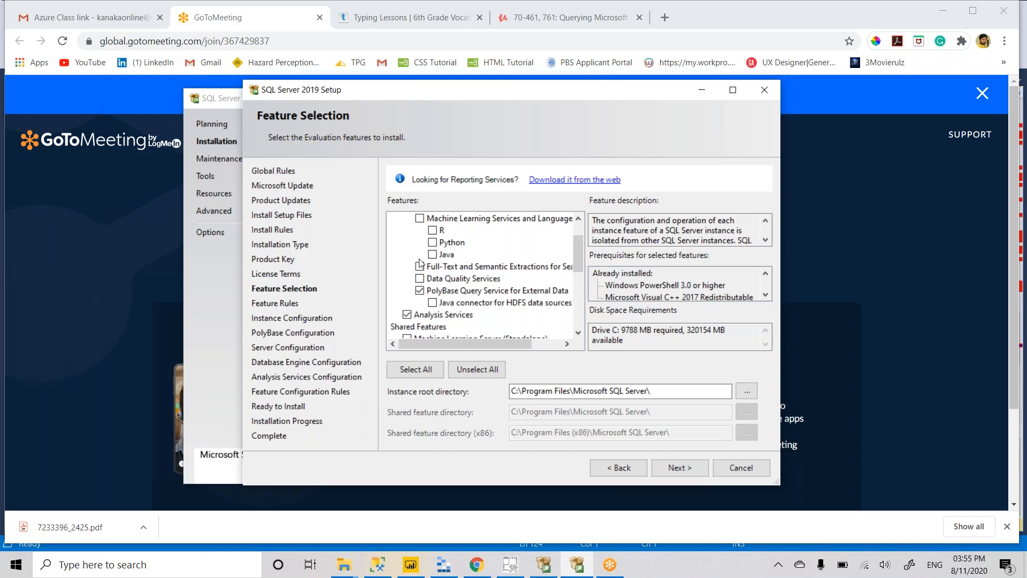
scroll(402, 282, down, 1)
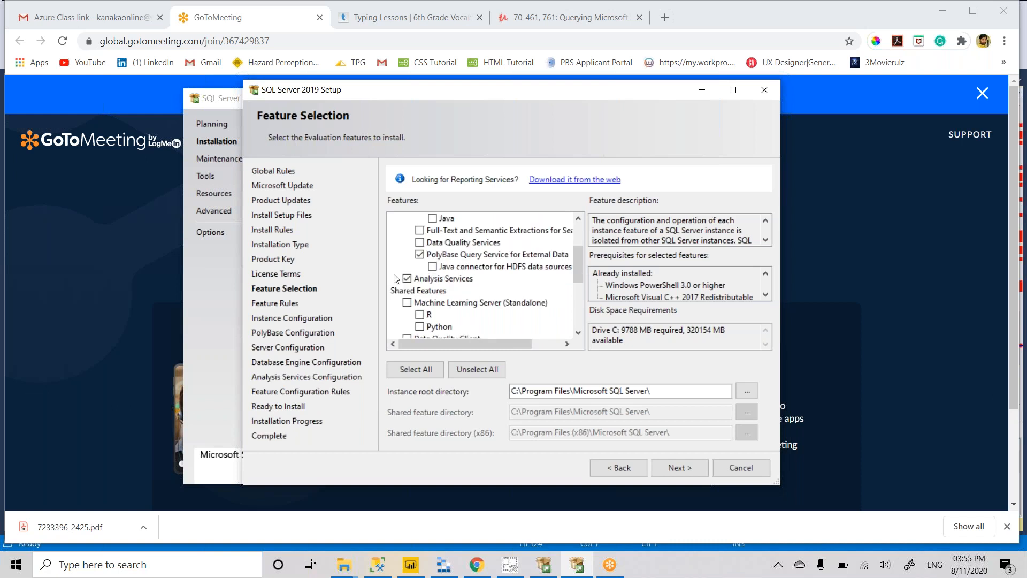
scroll(392, 255, down, 1)
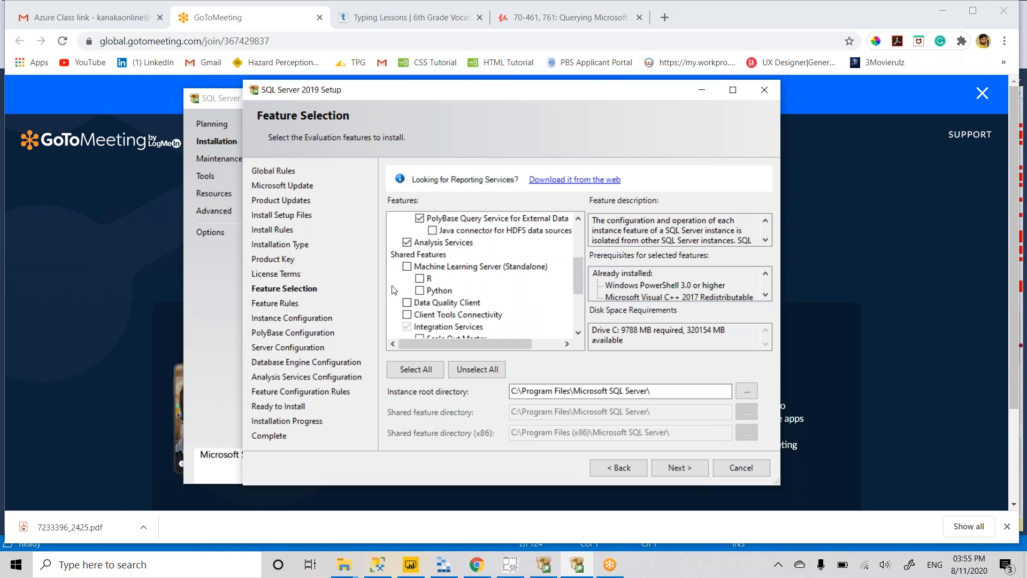
scroll(396, 292, down, 3)
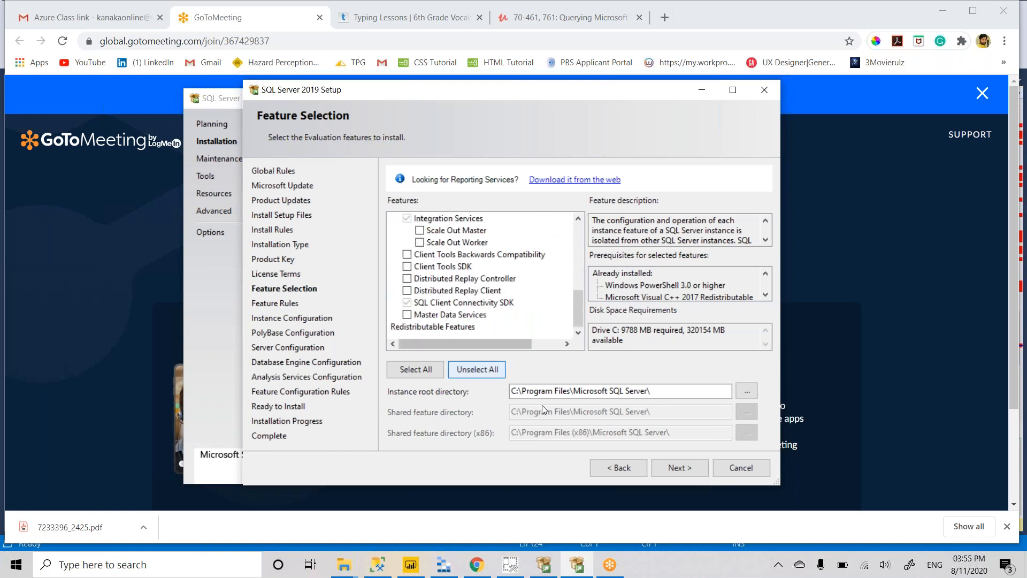
click(680, 468)
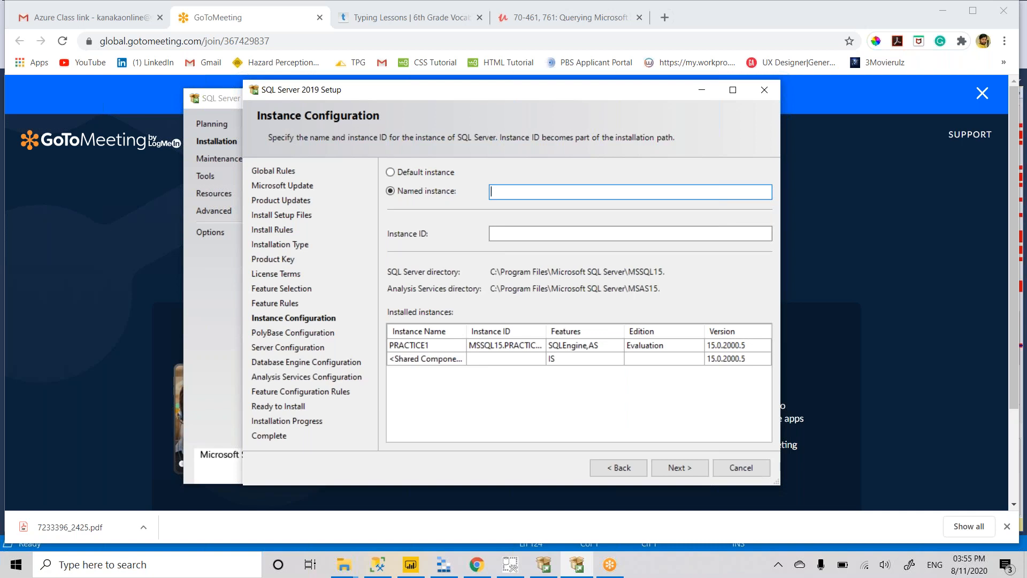
- Name the named instance with the user's name followed by '_Polybase'
text(Kanaka_Polybase)
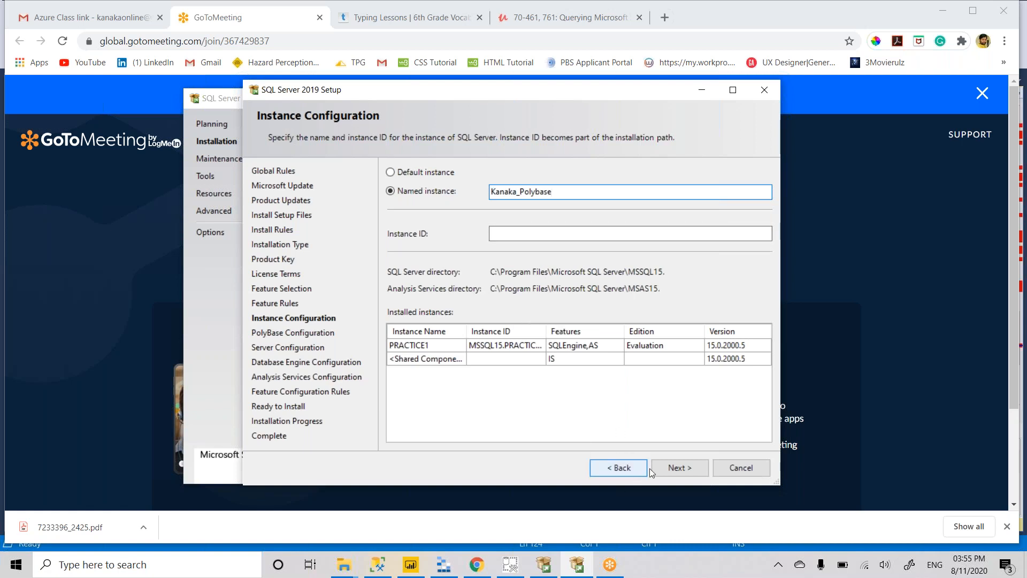
click(667, 469)
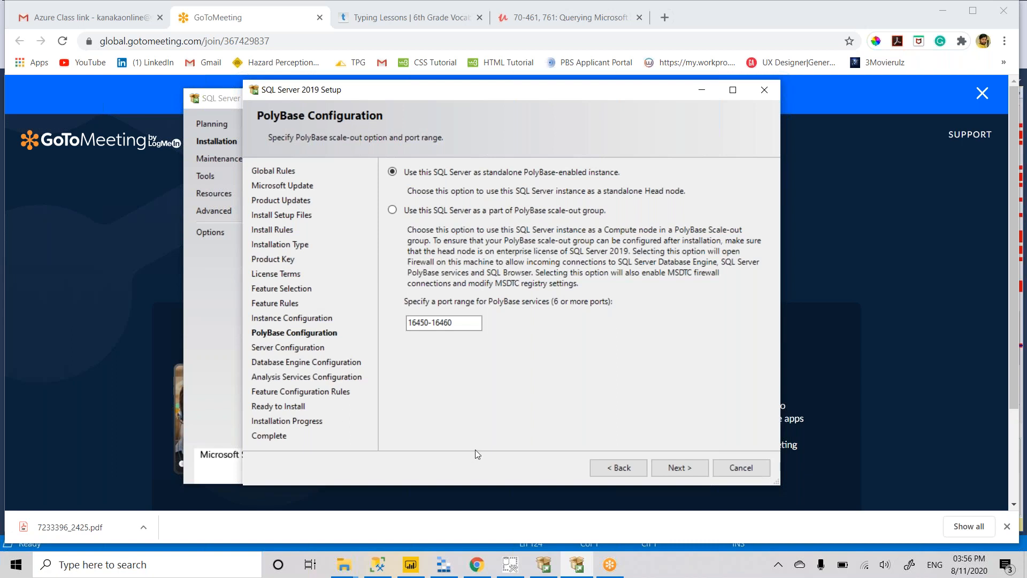
click(693, 468)
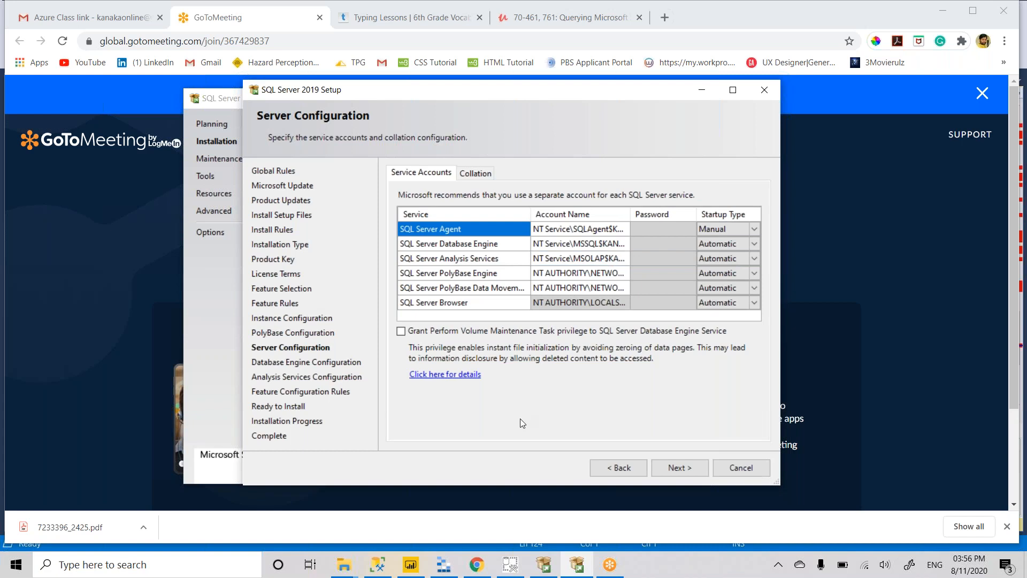
- Switch Database Engine authentication to Mixed Mode and enter the sa password and its confirmation
click(685, 467)
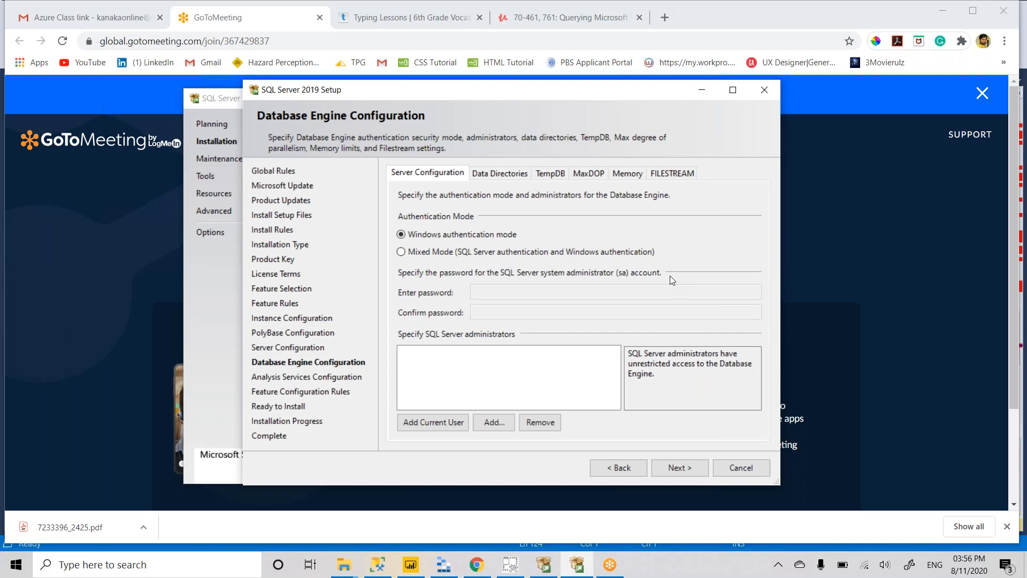
click(402, 252)
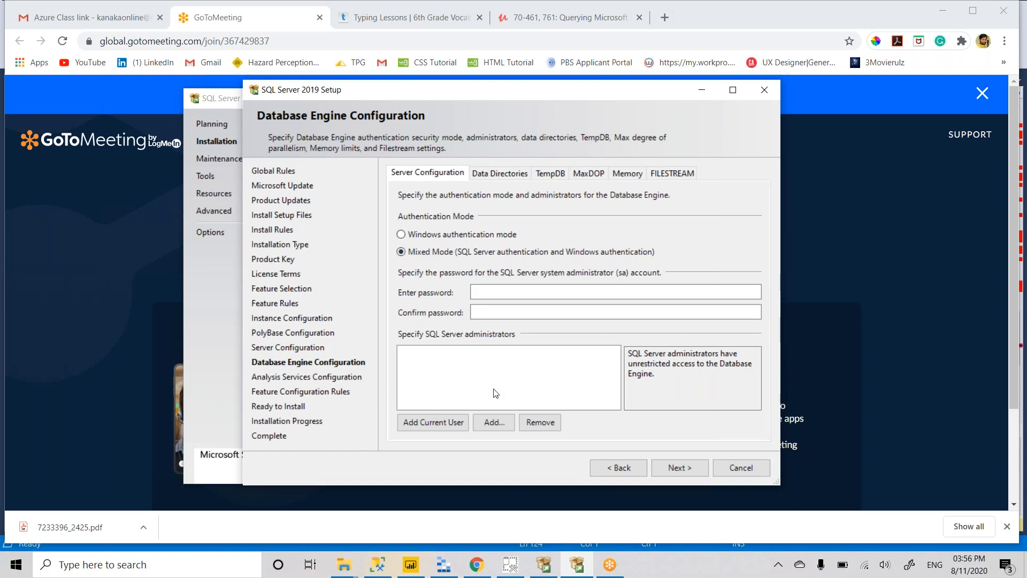
click(525, 293)
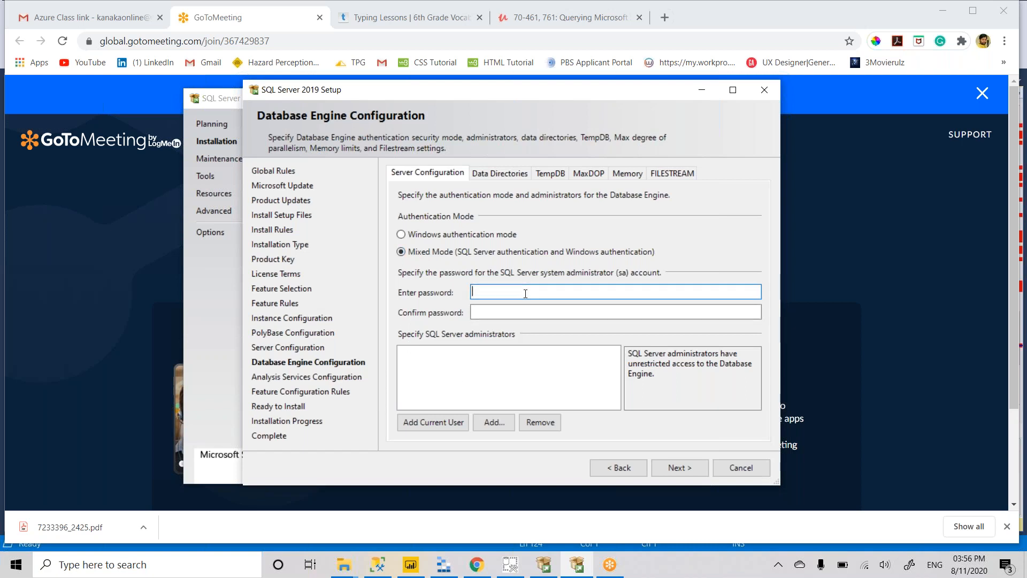
text(Password@1Passwo)
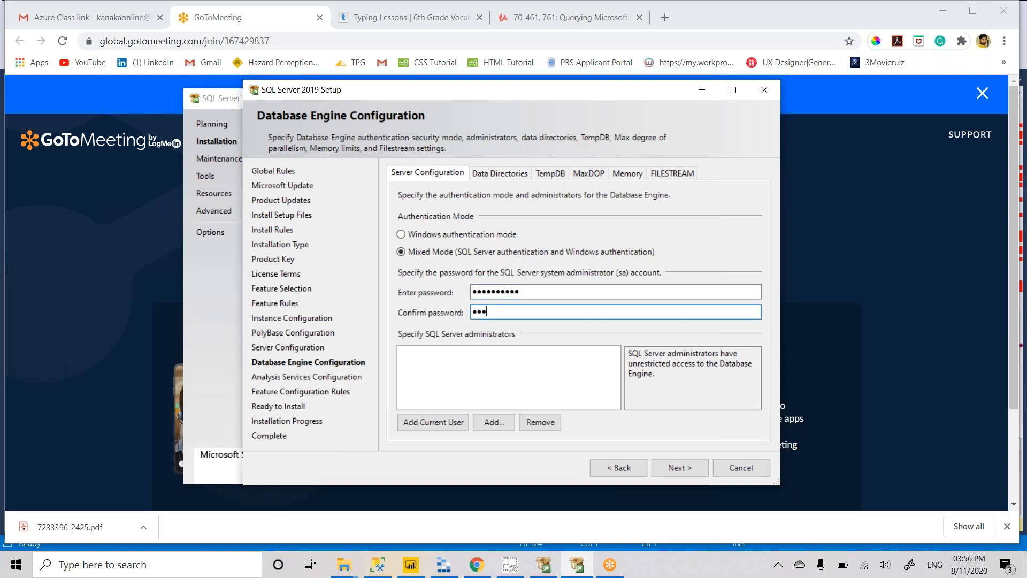
text(rd@1)
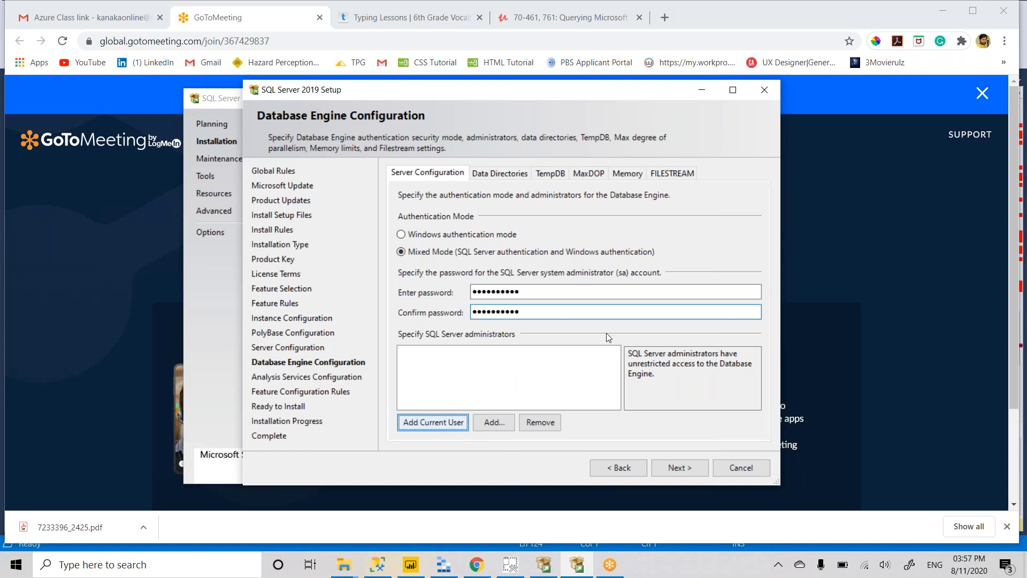
- Add the current user as administrator and continue through Analysis Services Configuration
click(433, 422)
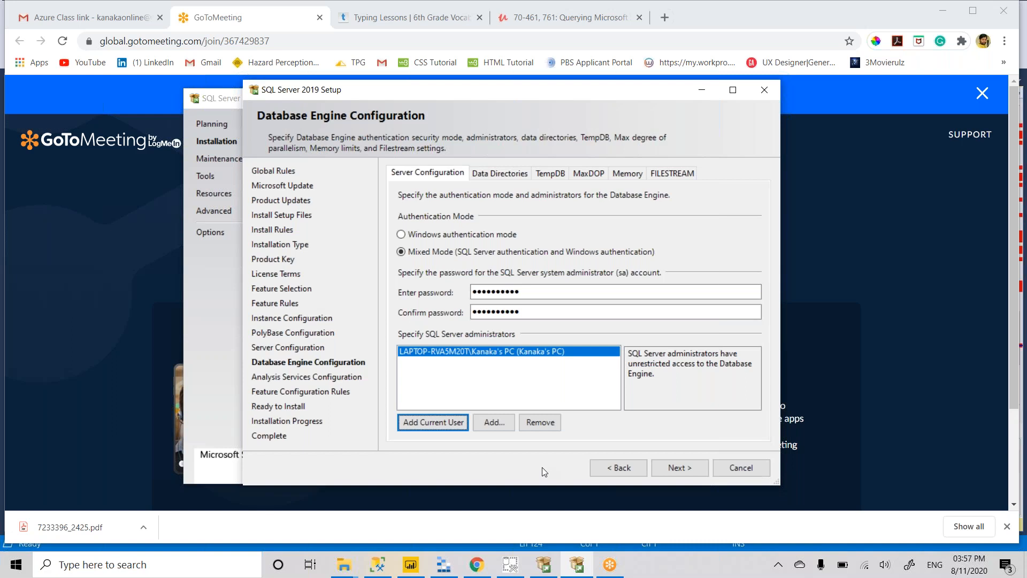
click(678, 468)
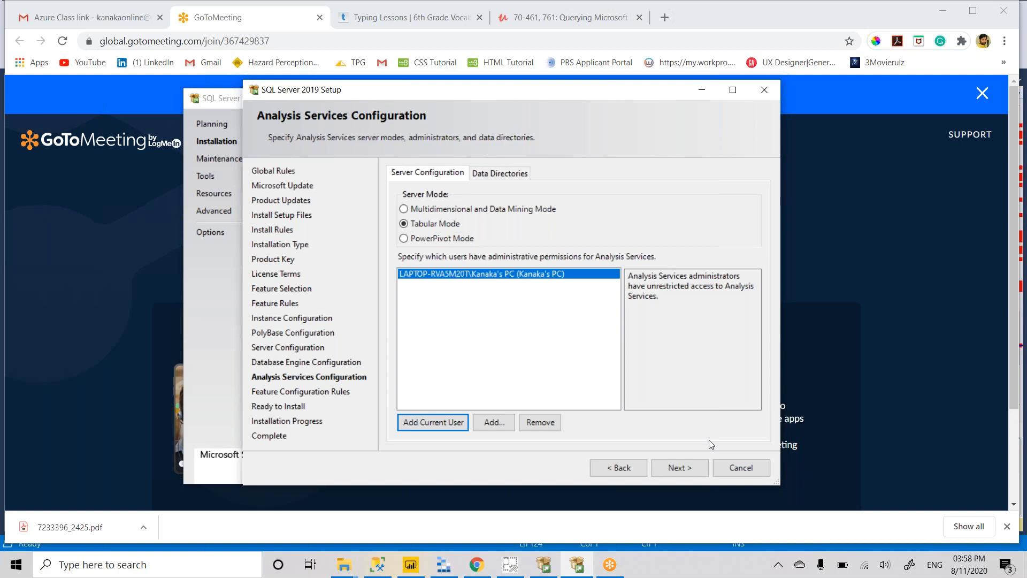
click(676, 468)
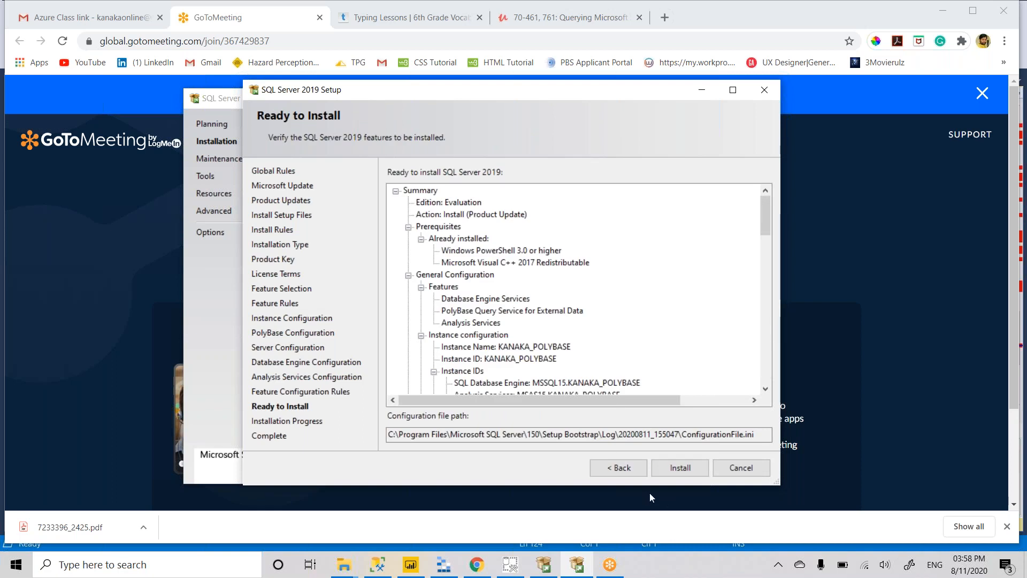
- Start installing PolyBase, Database Engine Services and Analysis Services from the Ready to Install summary
click(675, 474)
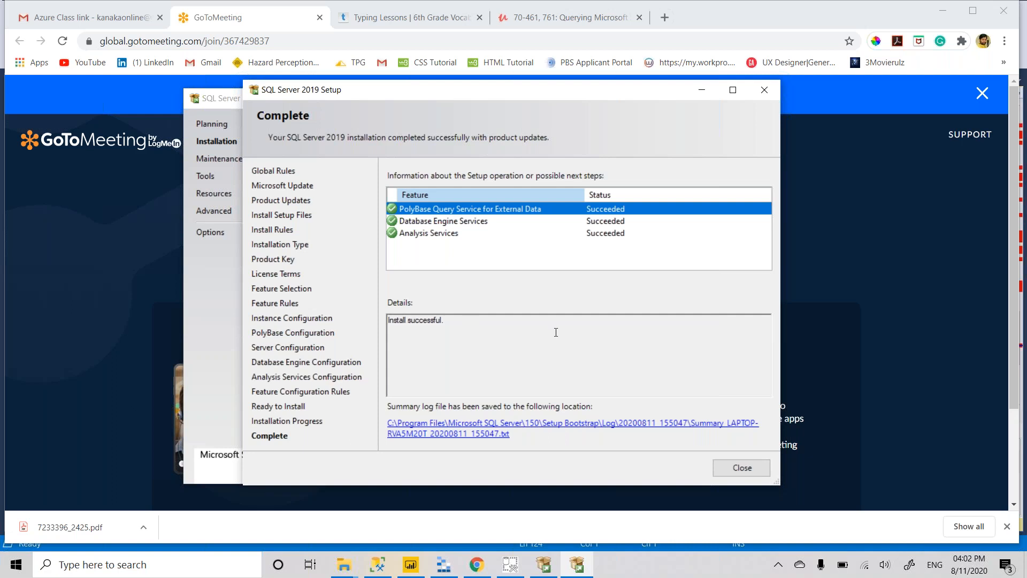
- Close the finished SQL Server setup wizard
click(741, 465)
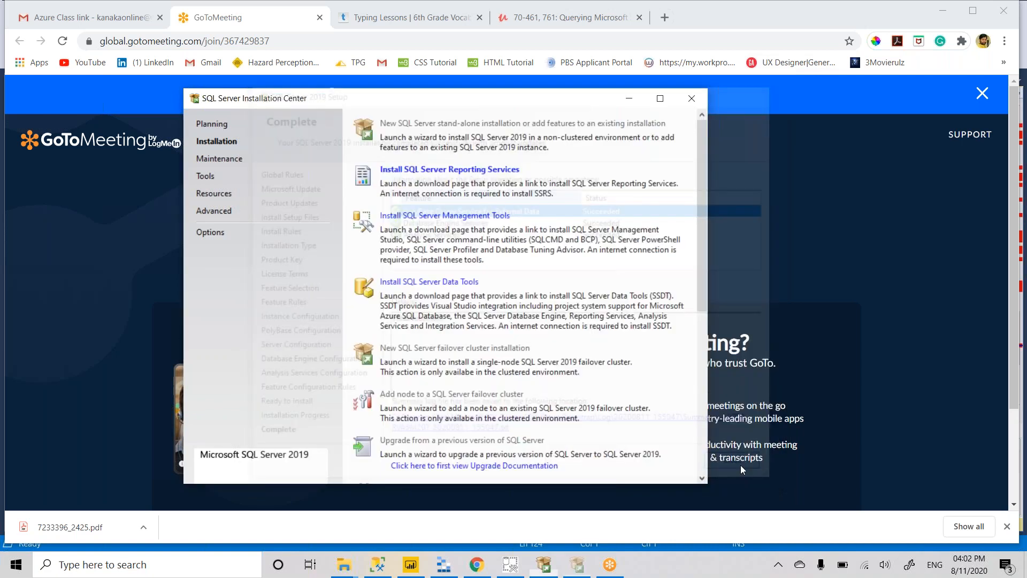
drag(16, 0, 418, 282)
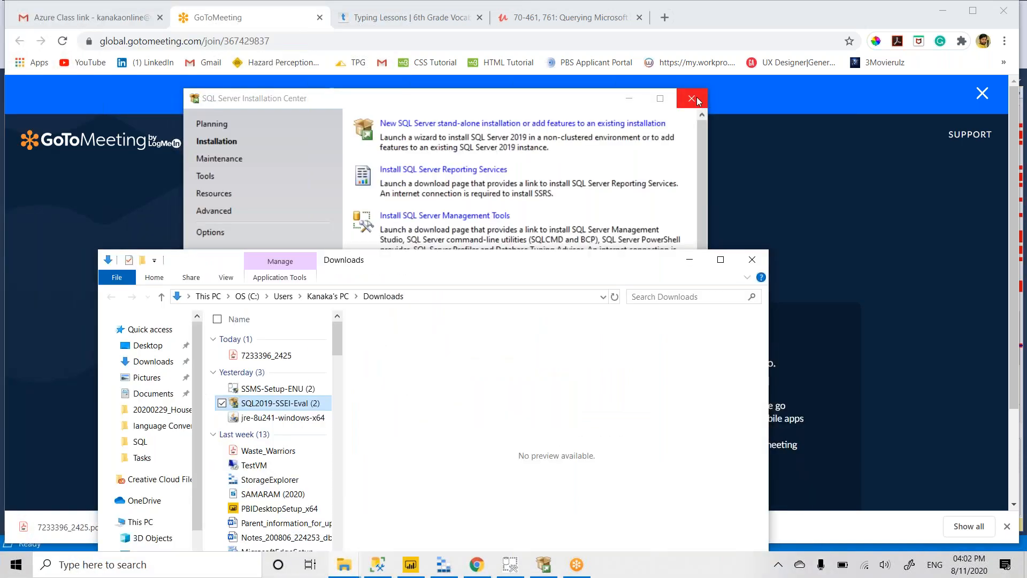
- Close the Installation Center and select the SSMS-Setup-ENU (2) installer in Downloads
click(692, 99)
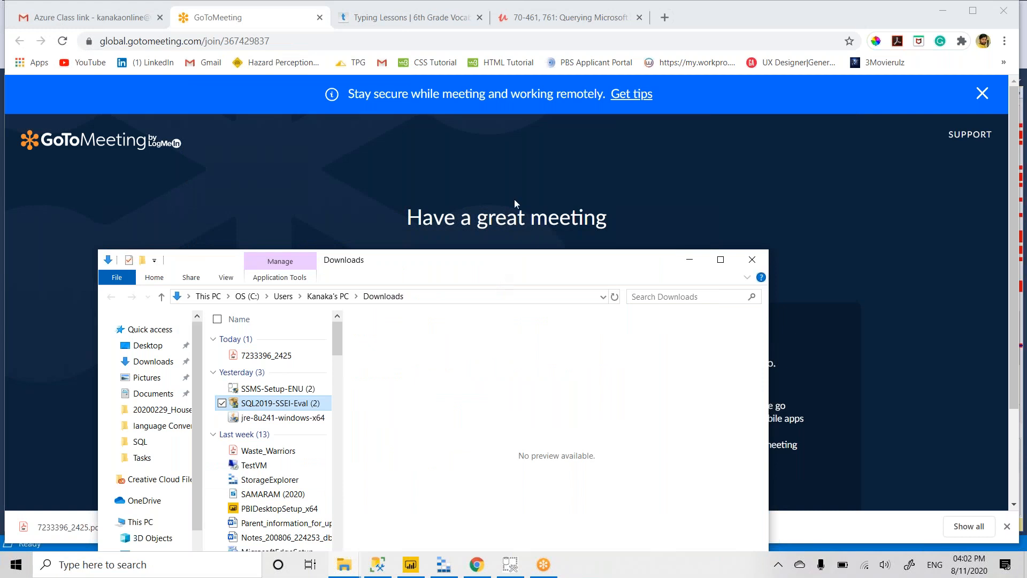
click(277, 389)
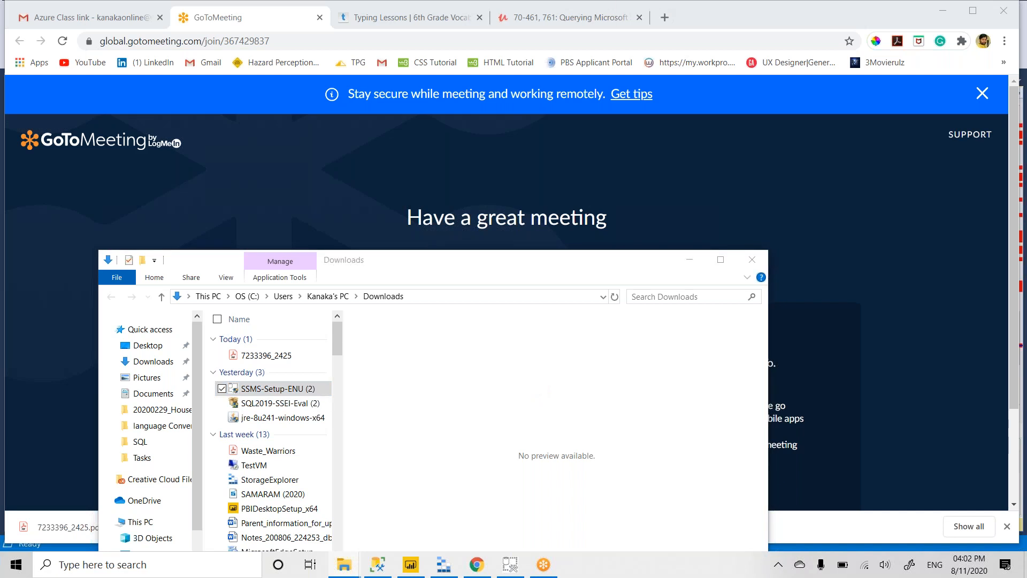
- Close the SSMS Release 18.6 setup, which shows Management Studio is already installed
drag(509, 266, 1026, 0)
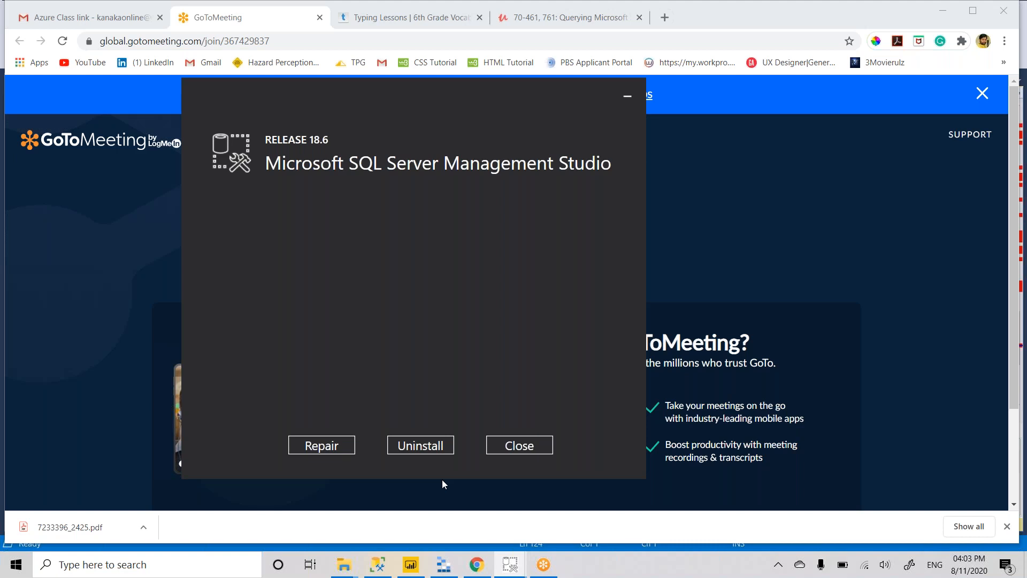
click(533, 446)
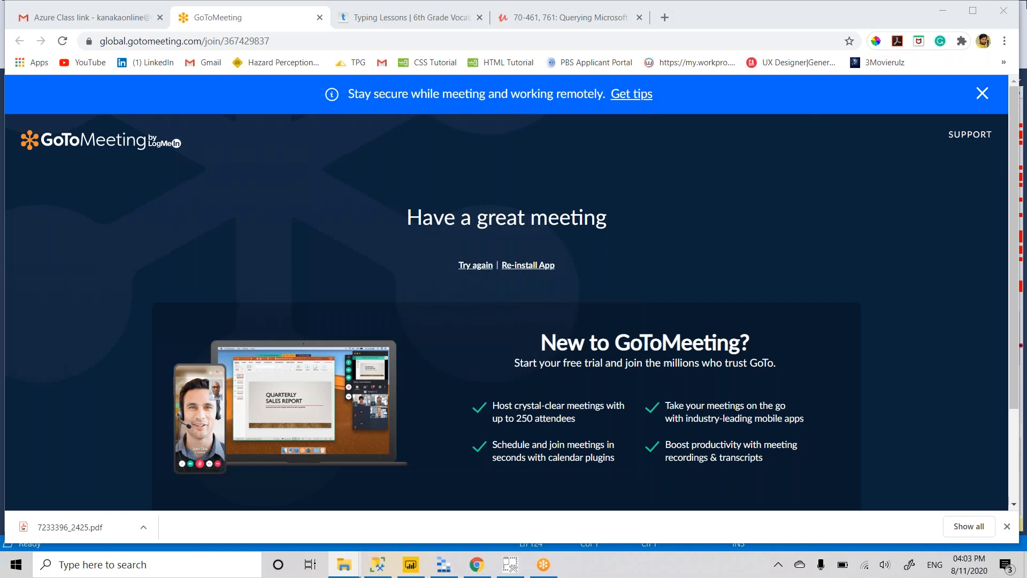
- Search the Start menu for 'sql' and launch Microsoft SQL Server Management Studio 18
click(15, 566)
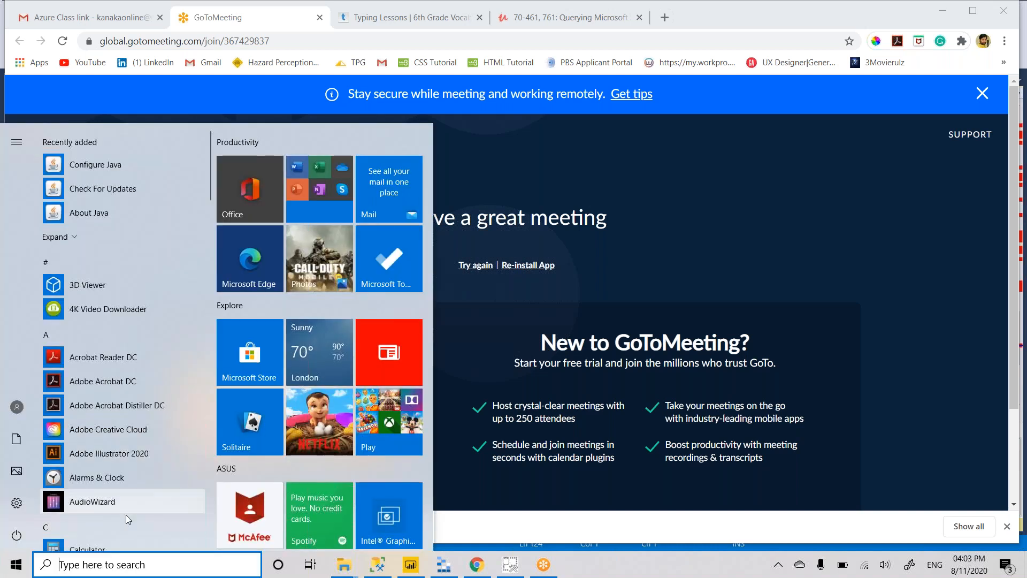
click(111, 559)
text(sql)
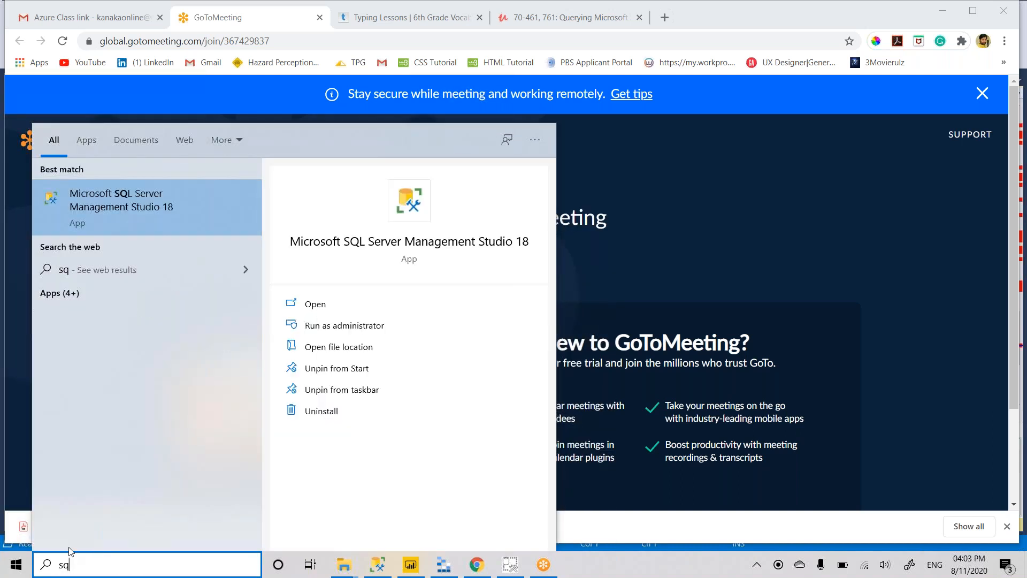
click(156, 199)
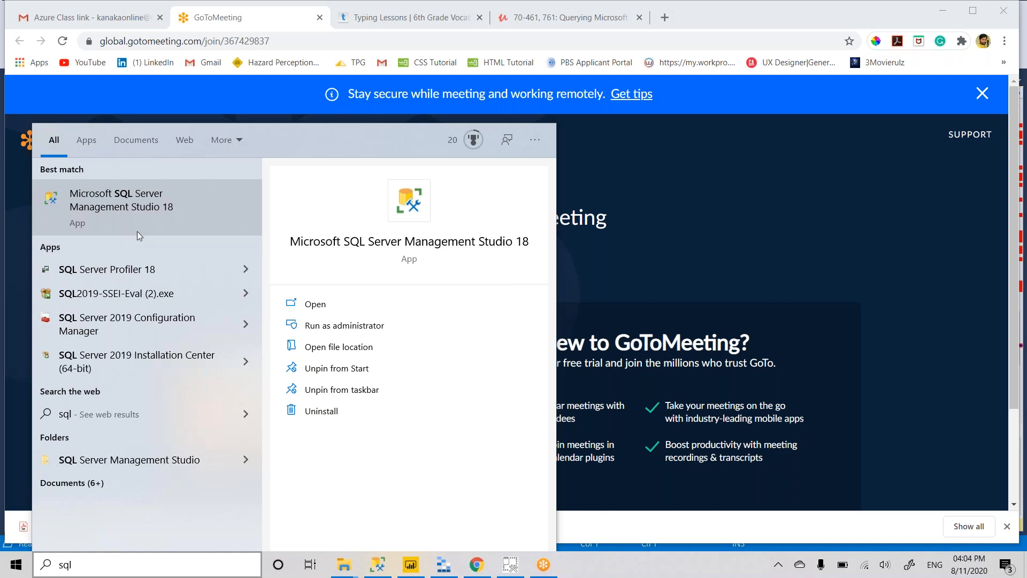
click(376, 239)
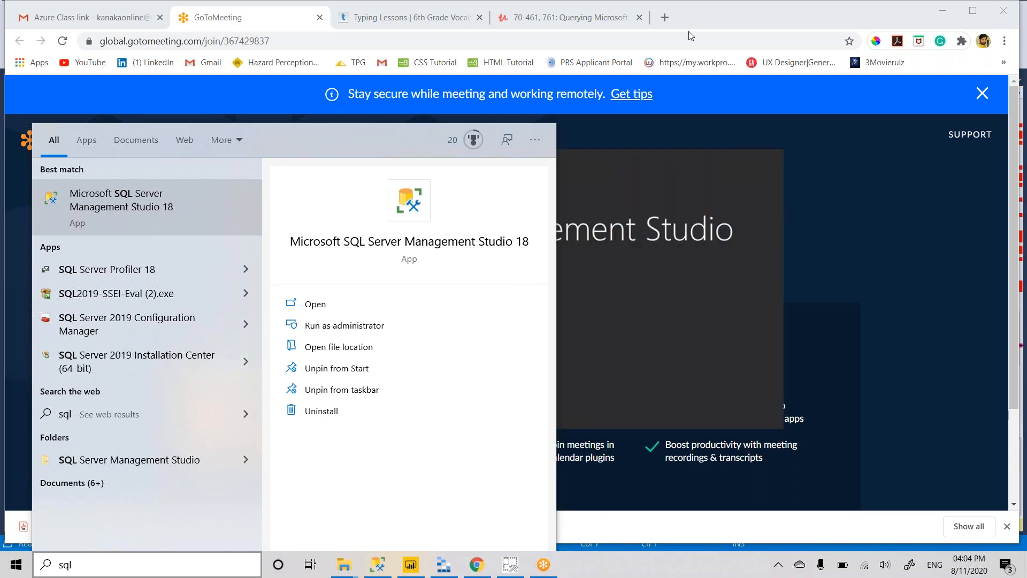
click(622, 160)
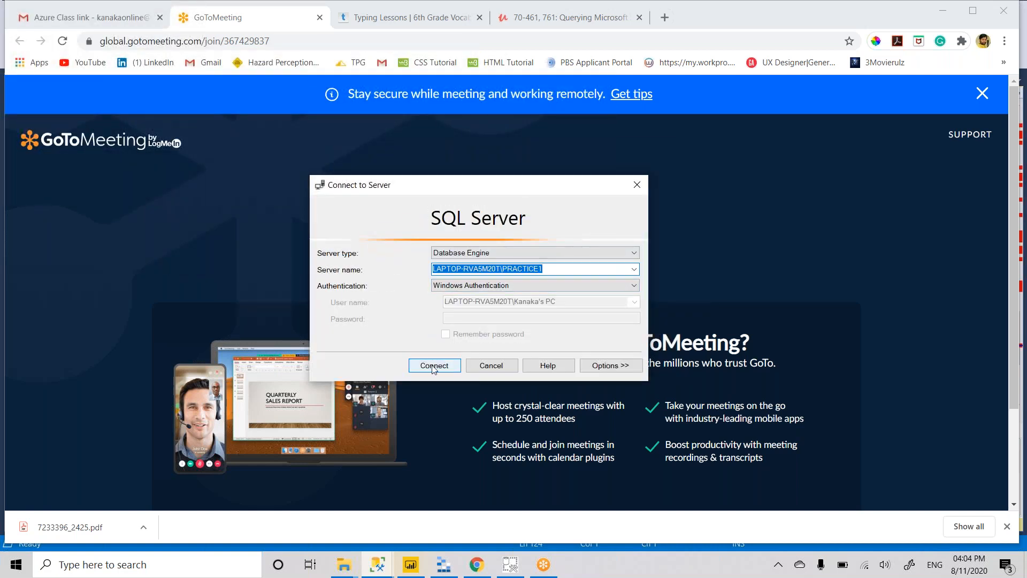
- Connect to the PRACTICE1 Database Engine using Windows Authentication
click(433, 366)
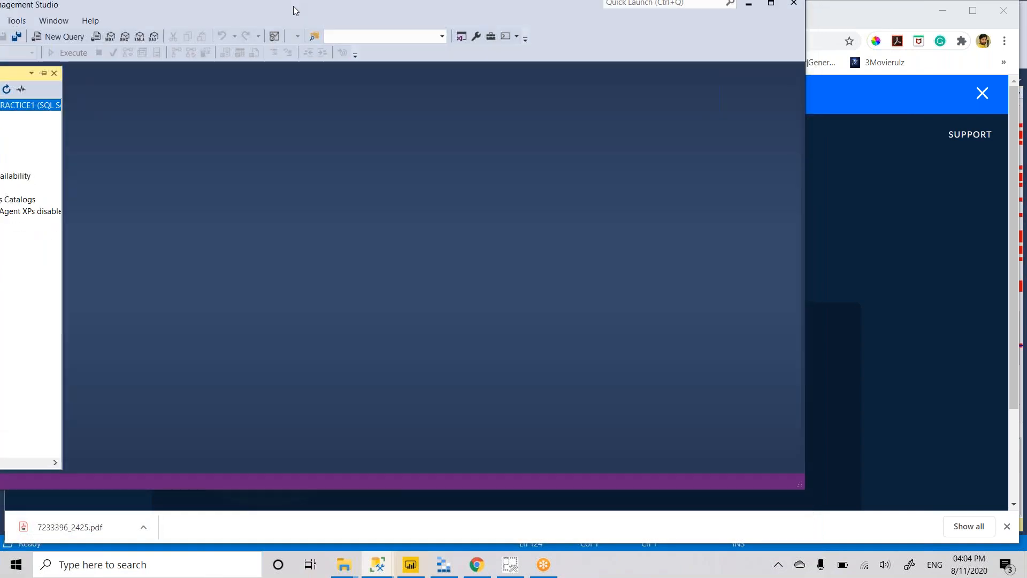
- Move the Management Studio window down and maximize it to fill the screen
drag(292, 9, 290, 49)
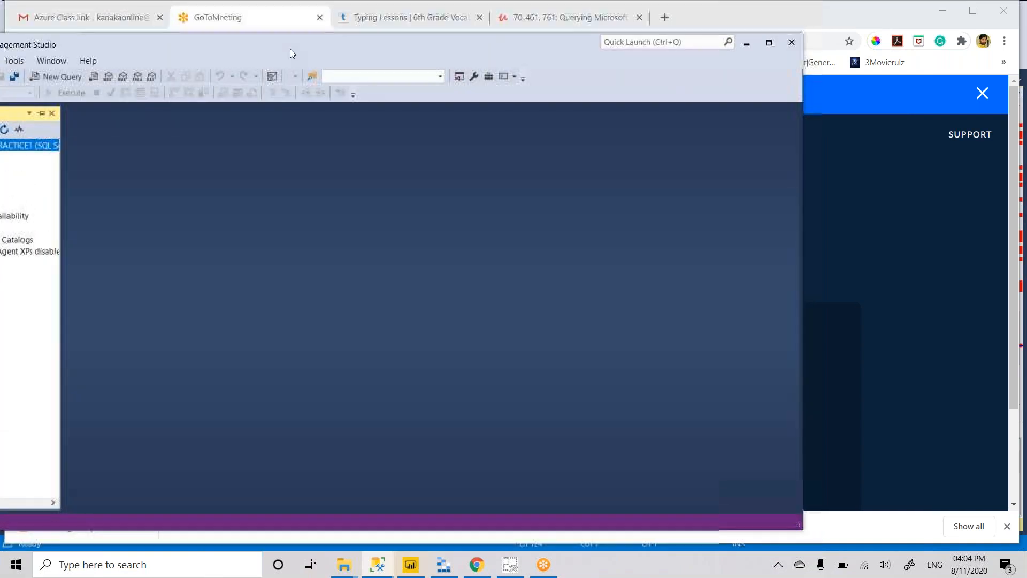
click(768, 43)
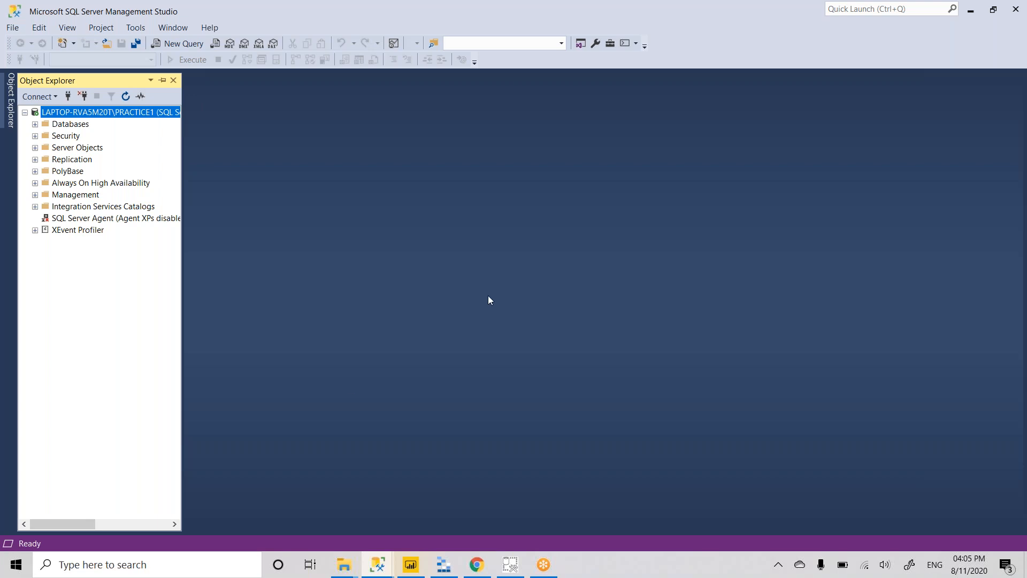
- Disconnect from PRACTICE1 and open Browse for Servers from a new connection's Server name list
click(83, 98)
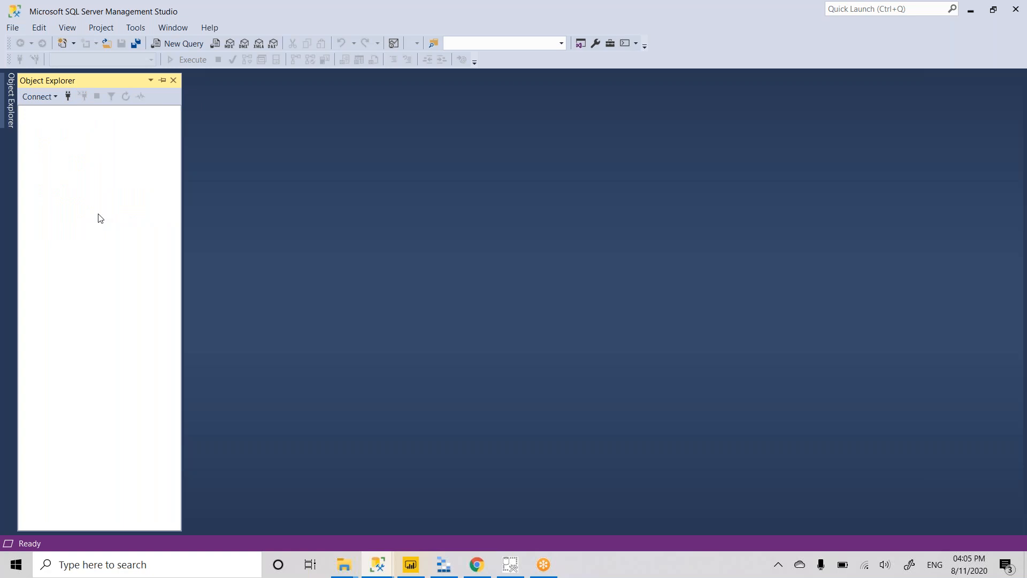
click(68, 98)
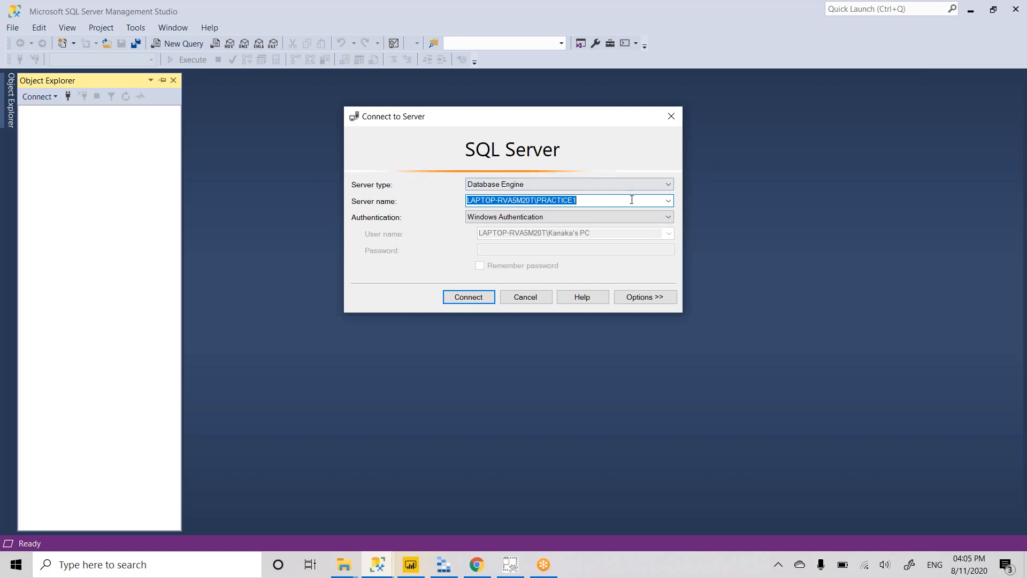
click(668, 202)
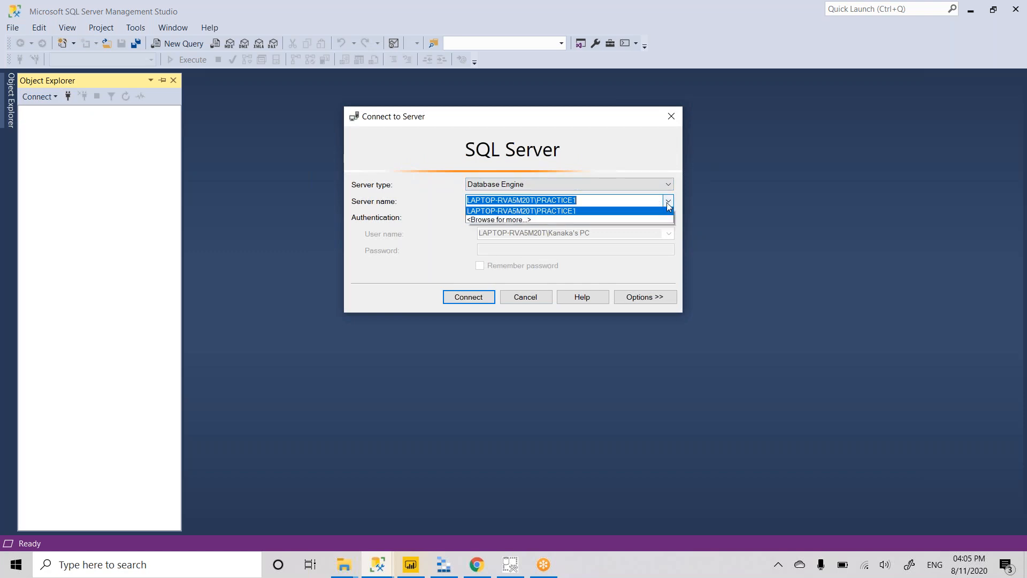
click(510, 221)
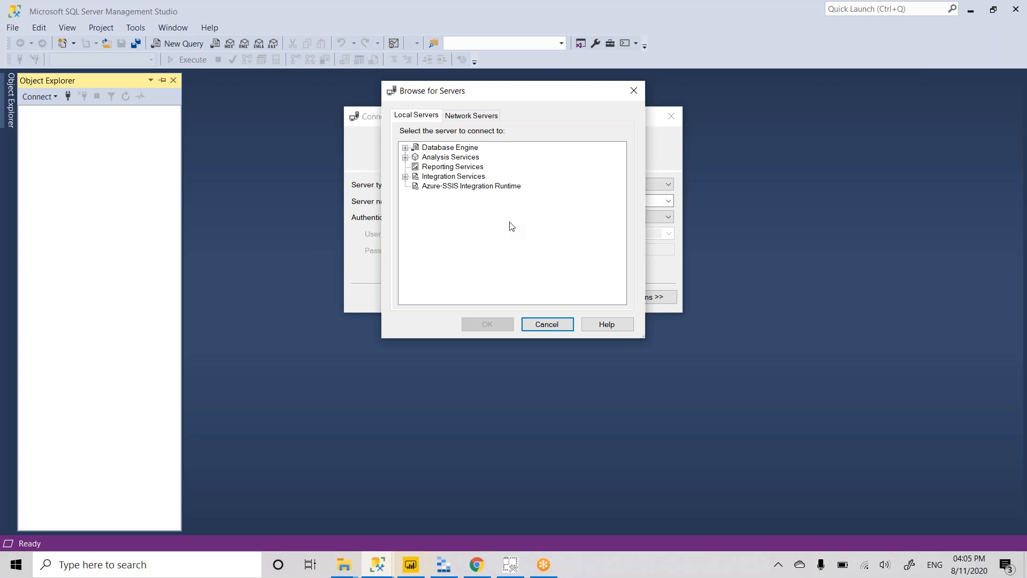
- Choose the local POLYBASE Database Engine instance as the server name and connect
click(465, 147)
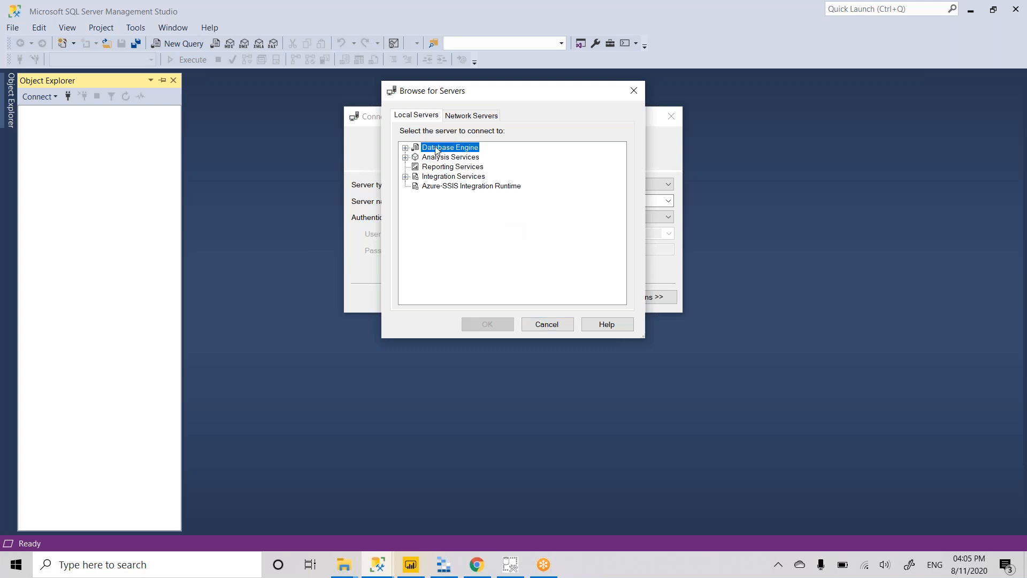
click(406, 148)
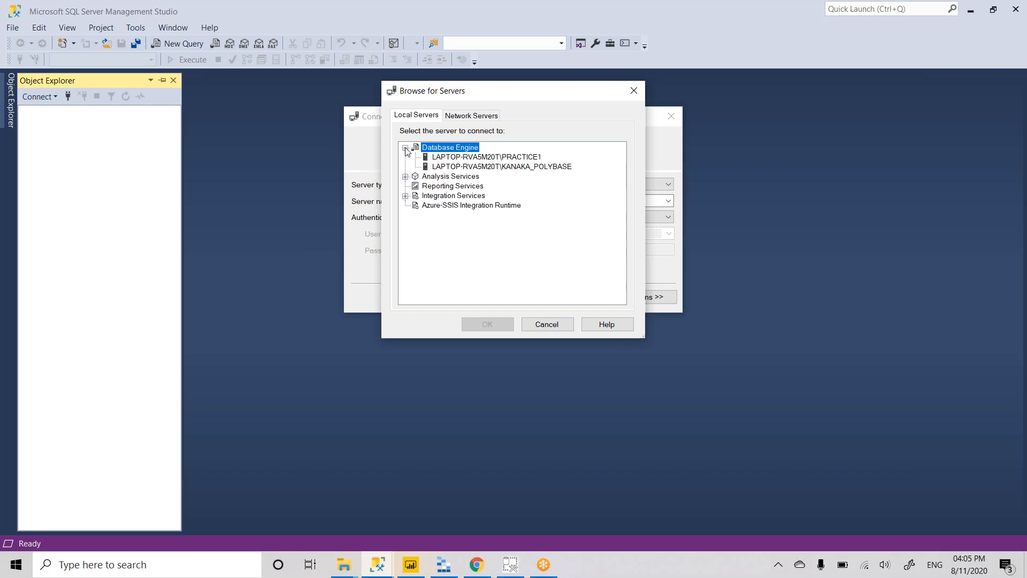
click(515, 168)
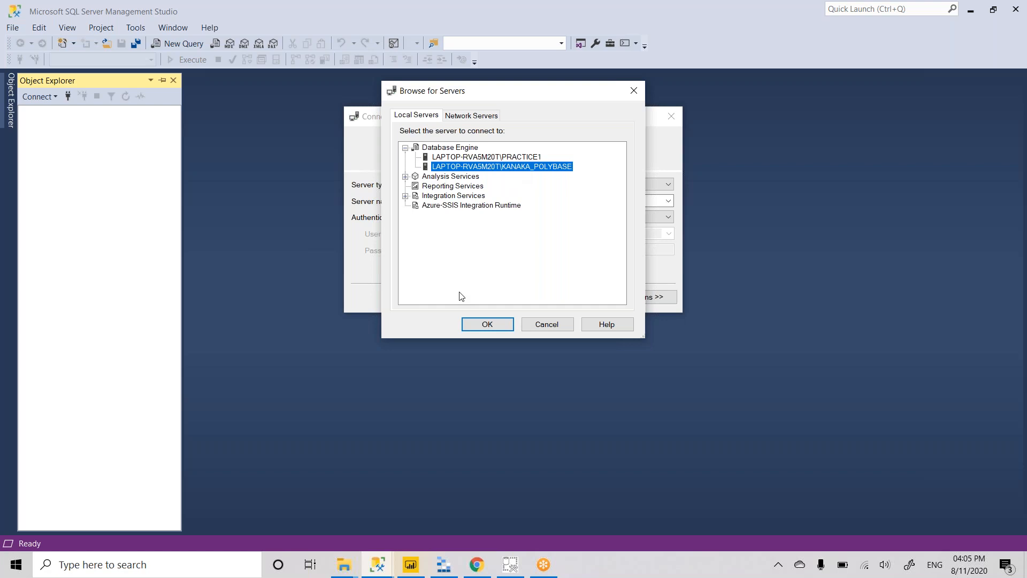
click(484, 322)
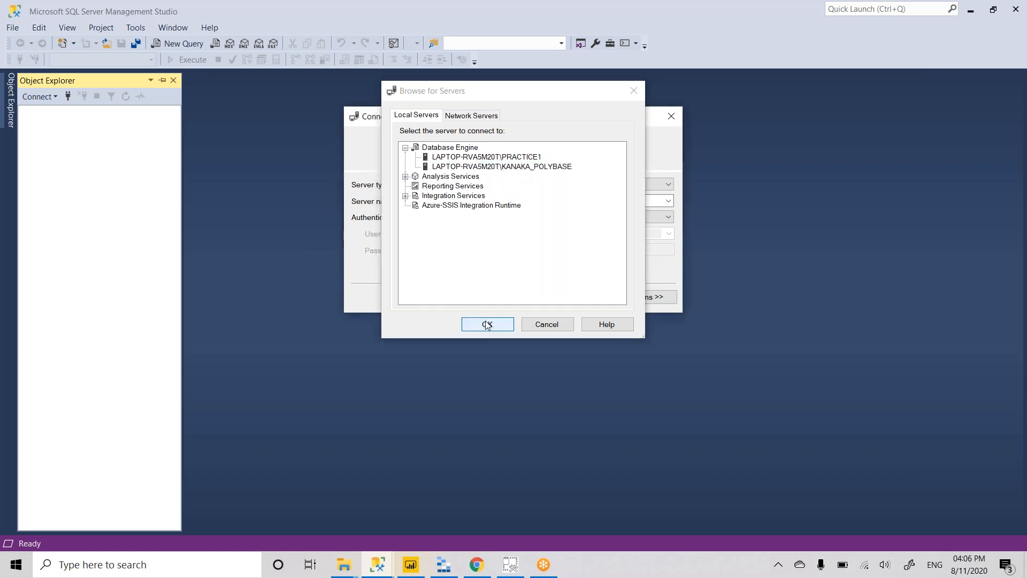
click(468, 298)
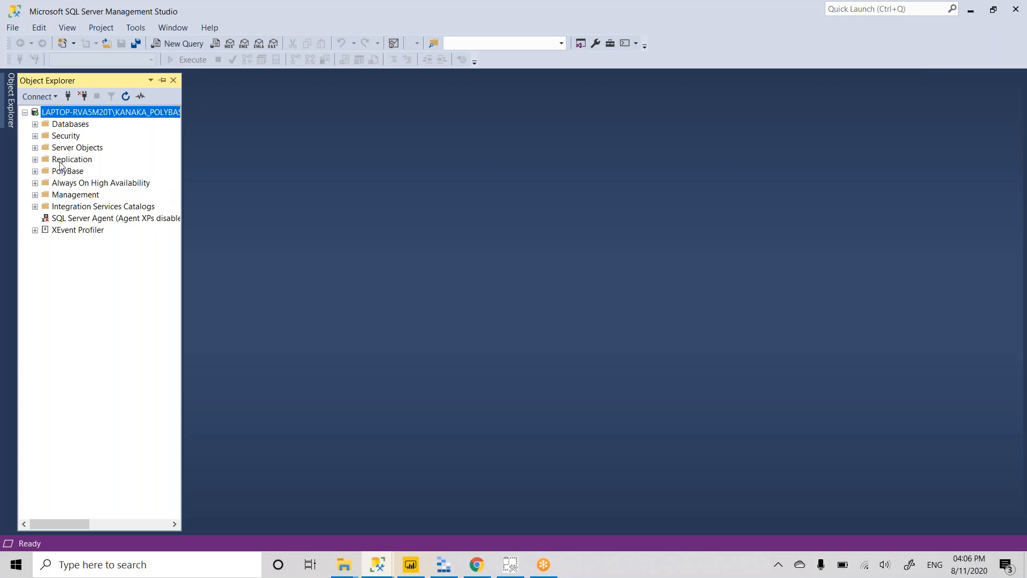
- Expand the PolyBase folder and its Scale-out Group node in Object Explorer
click(35, 171)
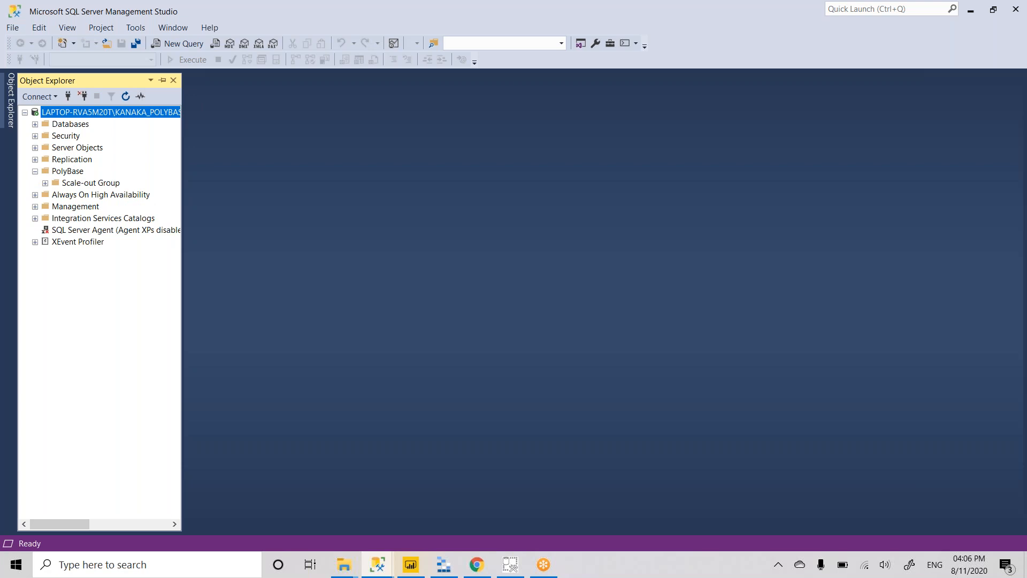
click(45, 183)
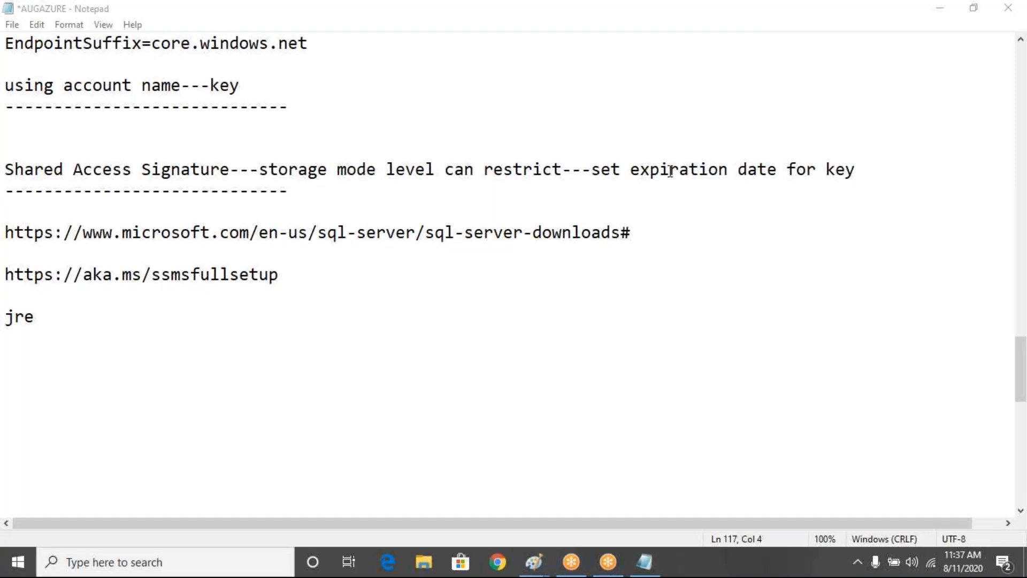
- Show the list of open Untitled Paint windows from the taskbar
click(542, 568)
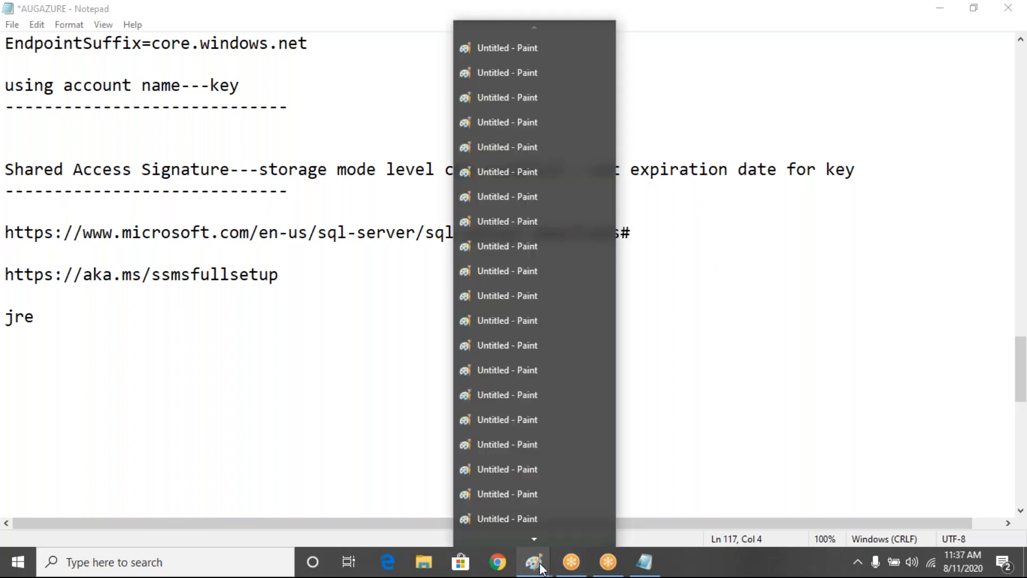
mouse_move(497, 445)
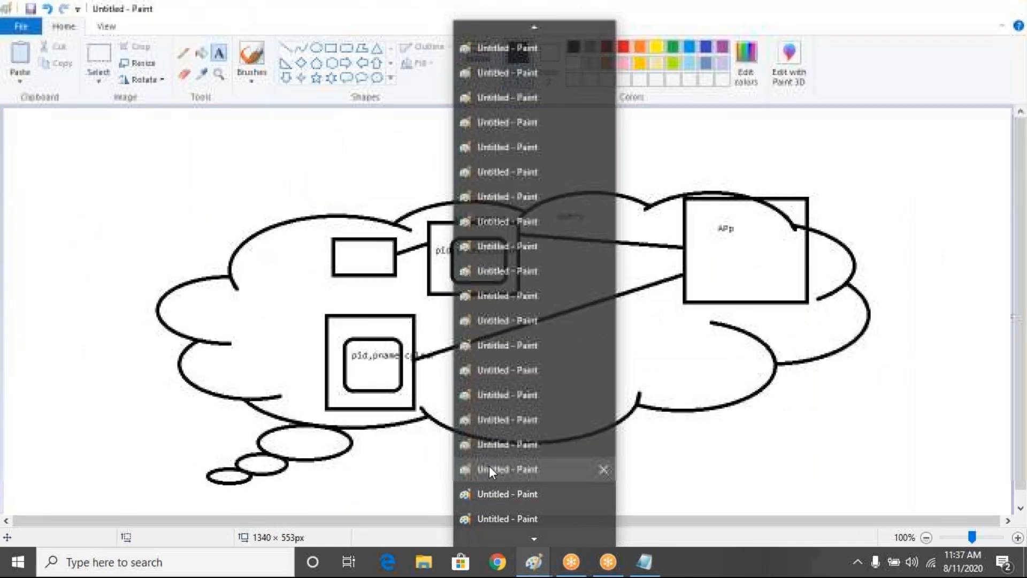
- Bring up the PolyBase diagram and pen-draw loops and arrows linking blob files to the on-premises SQL server
click(489, 465)
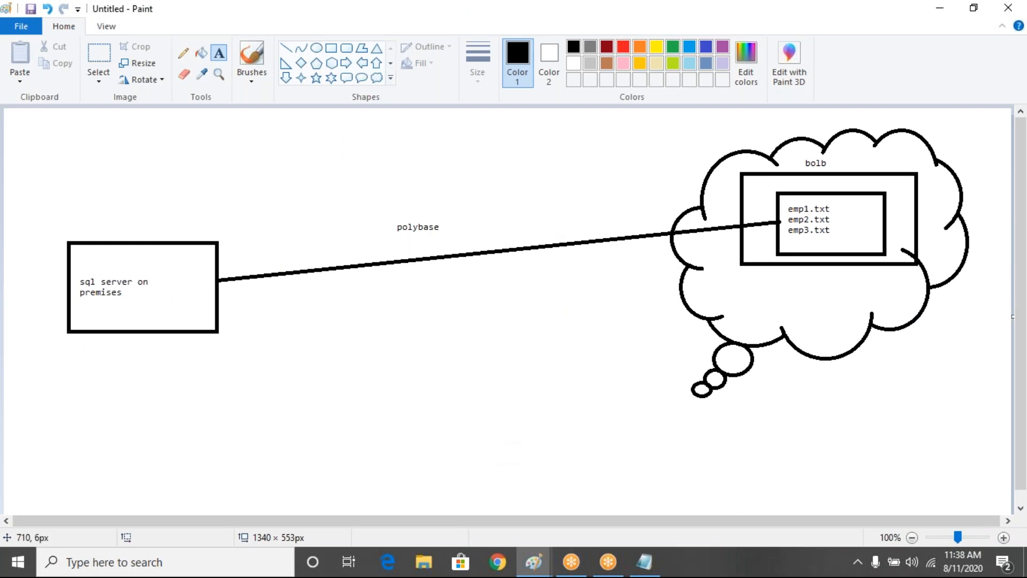
click(651, 9)
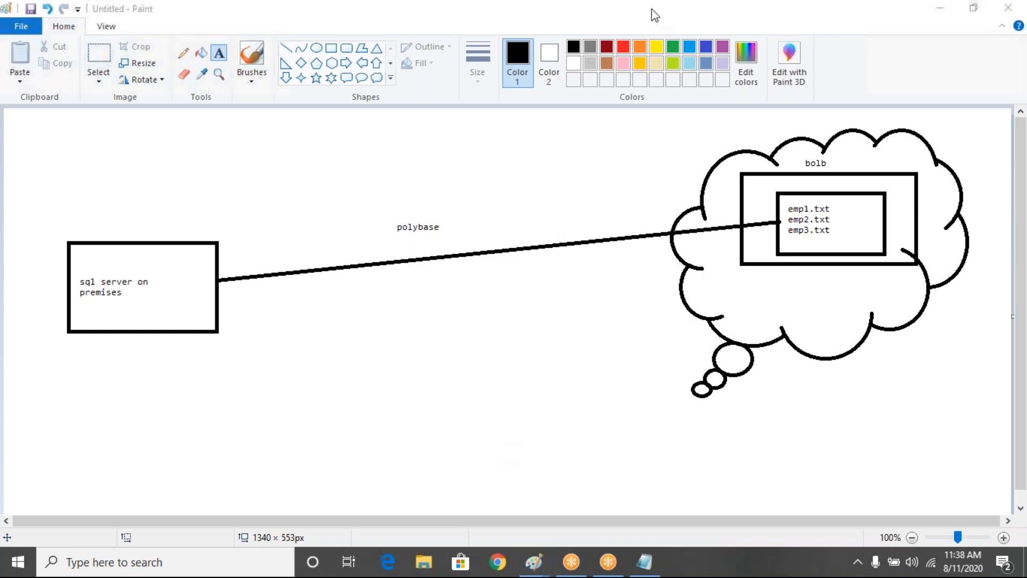
click(655, 43)
drag(852, 153, 817, 176)
drag(133, 257, 123, 259)
mouse_move(120, 161)
mouse_down()
mouse_move(120, 259)
mouse_move(136, 277)
mouse_up()
drag(150, 236, 136, 290)
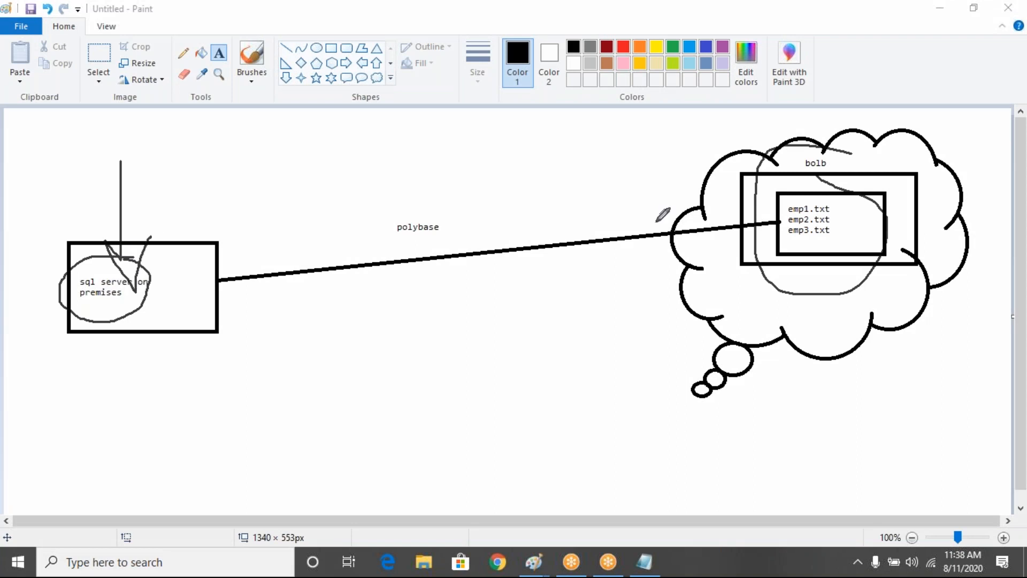
mouse_move(715, 224)
mouse_down()
mouse_move(452, 239)
mouse_move(219, 287)
mouse_move(181, 263)
mouse_up()
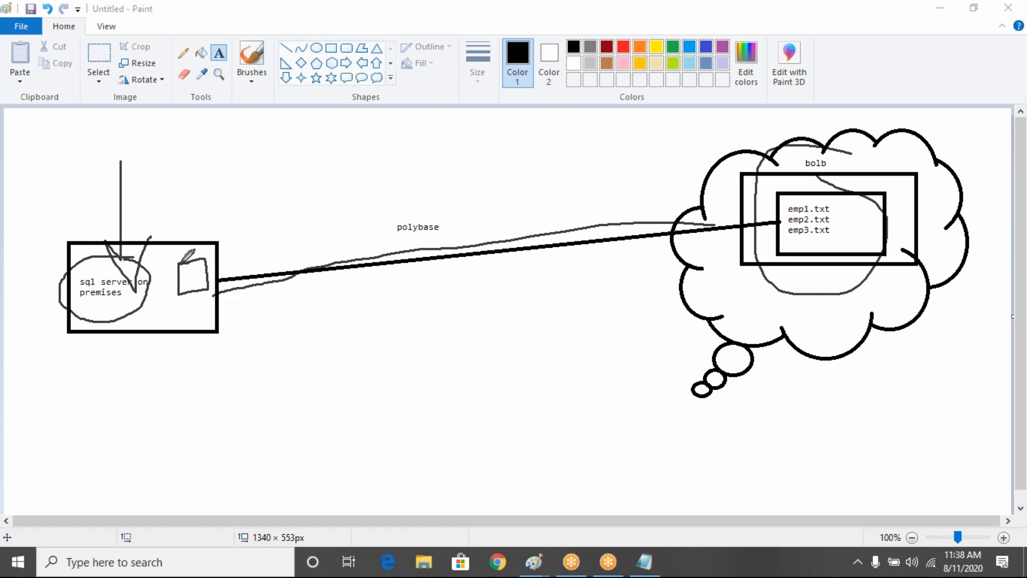
mouse_move(452, 216)
mouse_down()
mouse_move(386, 229)
mouse_move(449, 219)
mouse_up()
mouse_move(741, 191)
mouse_down()
mouse_move(672, 140)
mouse_move(480, 87)
mouse_move(218, 172)
mouse_move(217, 231)
mouse_move(232, 210)
mouse_up()
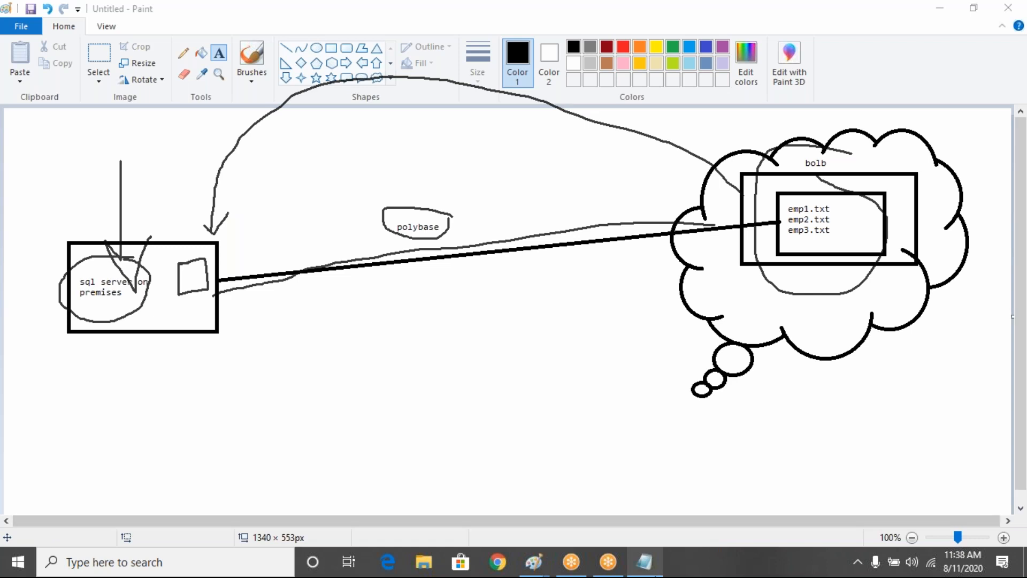
click(645, 561)
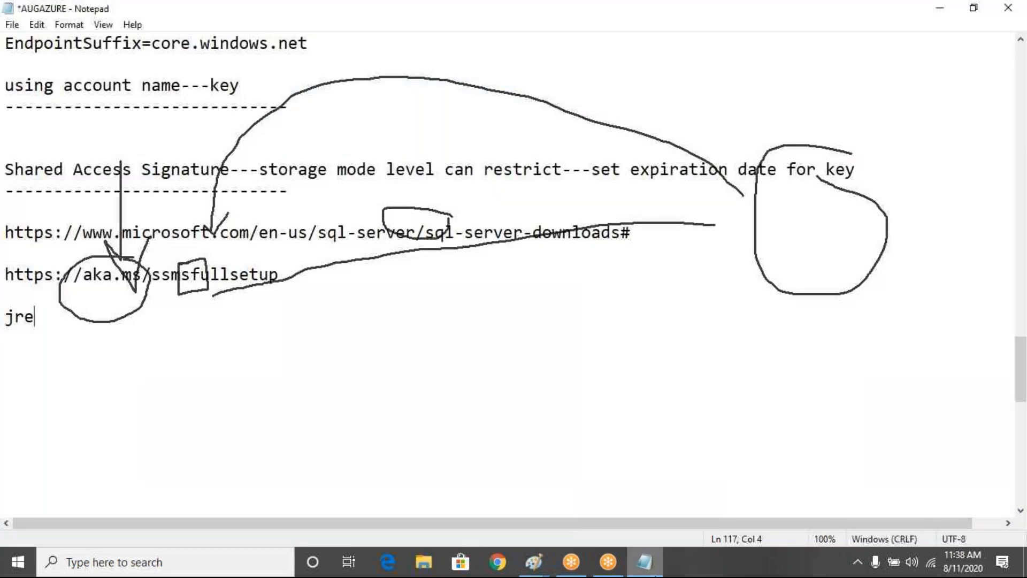
- Add a 'Polybase Implementaion' heading with a dashed underline below the jre line
click(670, 111)
click(73, 318)
key(Return)
key(Return)
key(Return)
text(Poly)
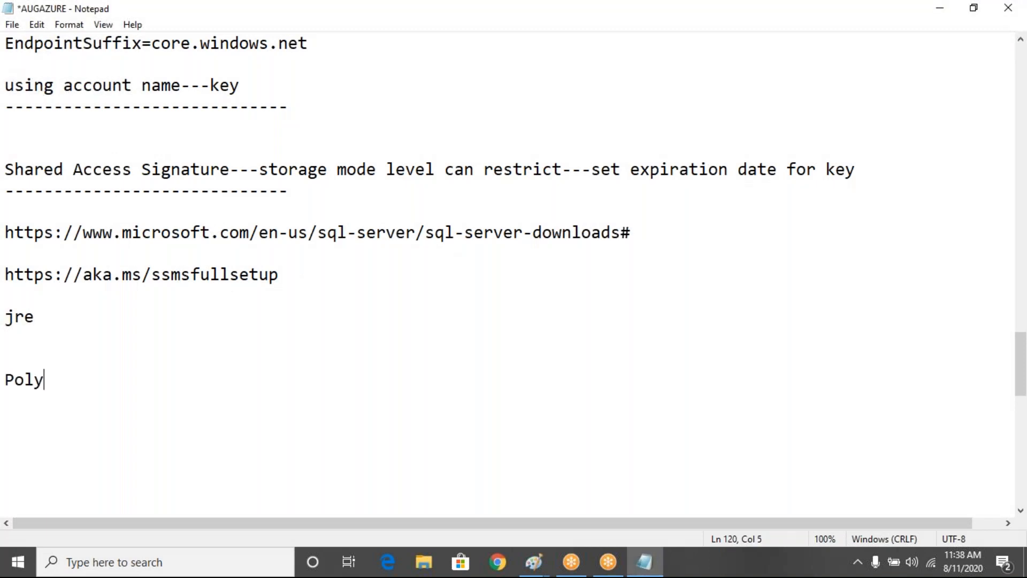
text(base Im)
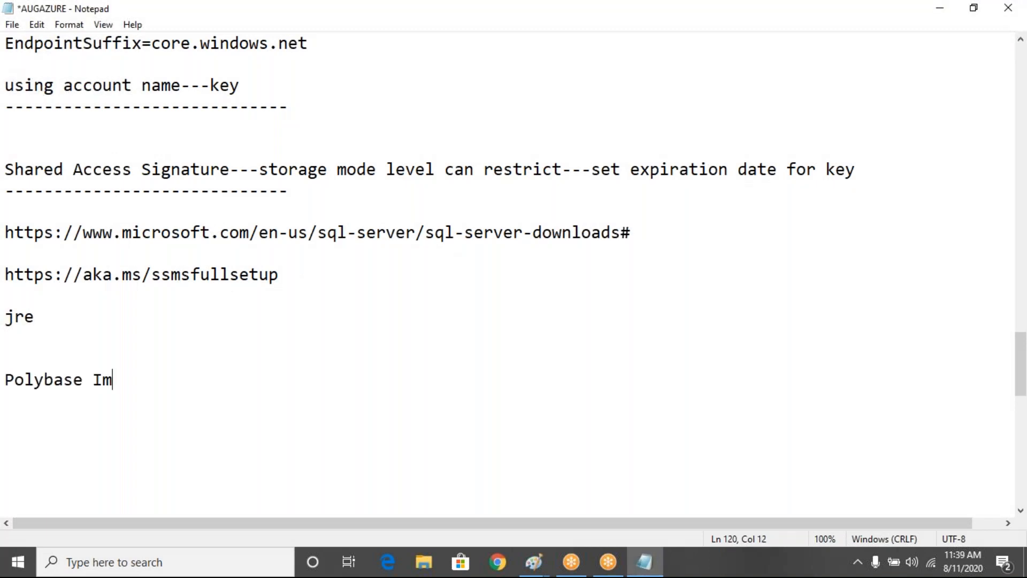
text(plementaion)
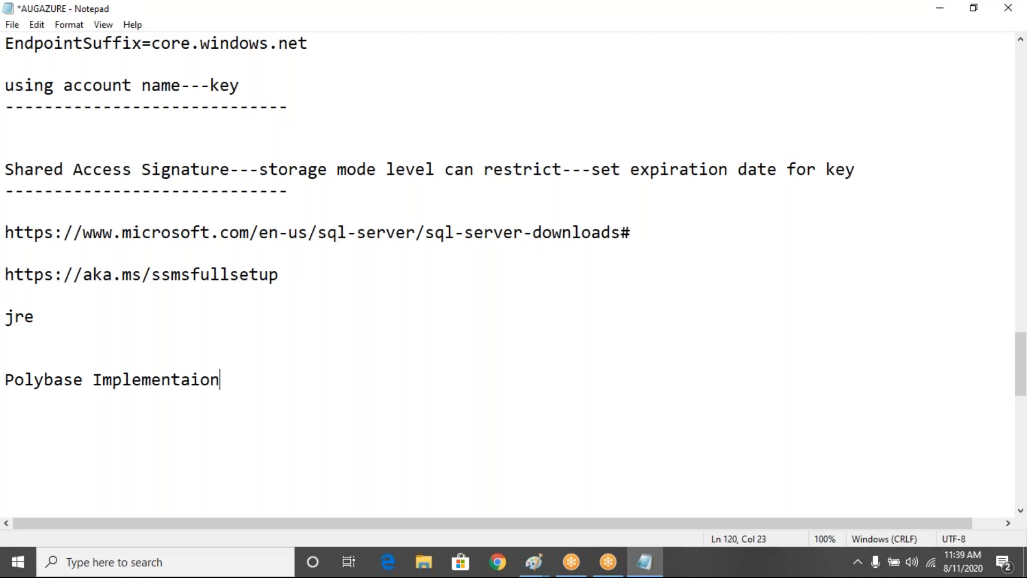
key(Return)
text(-------------------------)
key(Return)
key(Return)
key(Return)
key(Return)
key(Return)
key(Return)
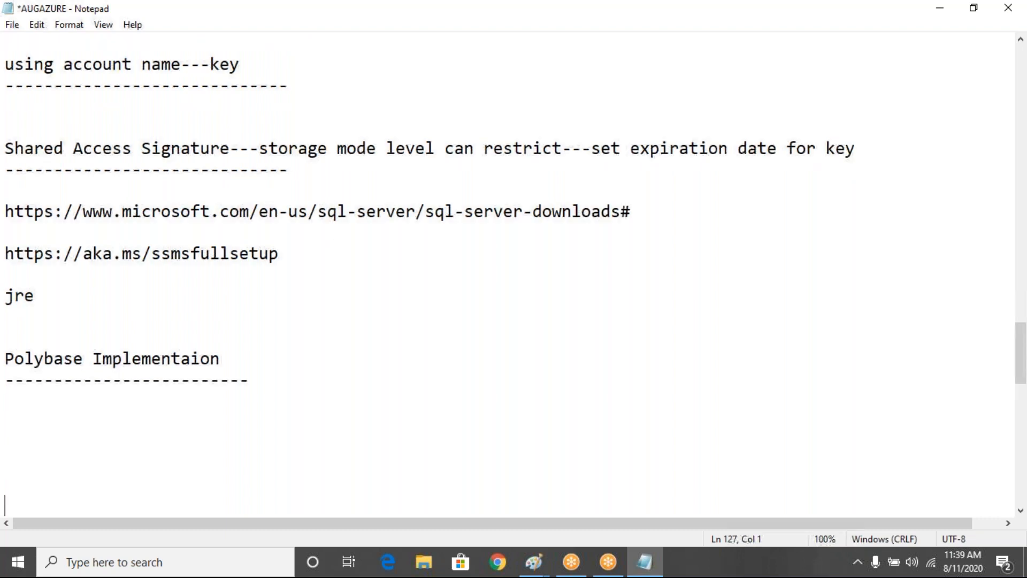
key(Return)
key(Return)
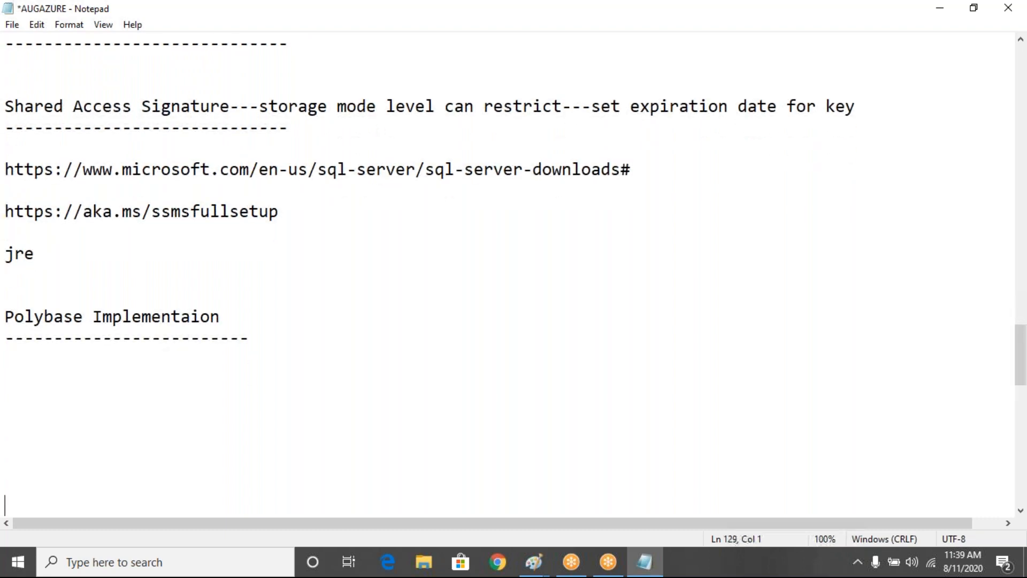
key(Return)
key(Up)
key(Up)
key(Up)
key(Up)
key(Up)
key(Up)
key(Up)
key(Up)
- List 'SQL Sevrer With Polybase' and 'SQL Management Studio' as prerequisites under the heading
text(SQL Sevrer W)
text(ir)
key(BackSpace)
text(th )
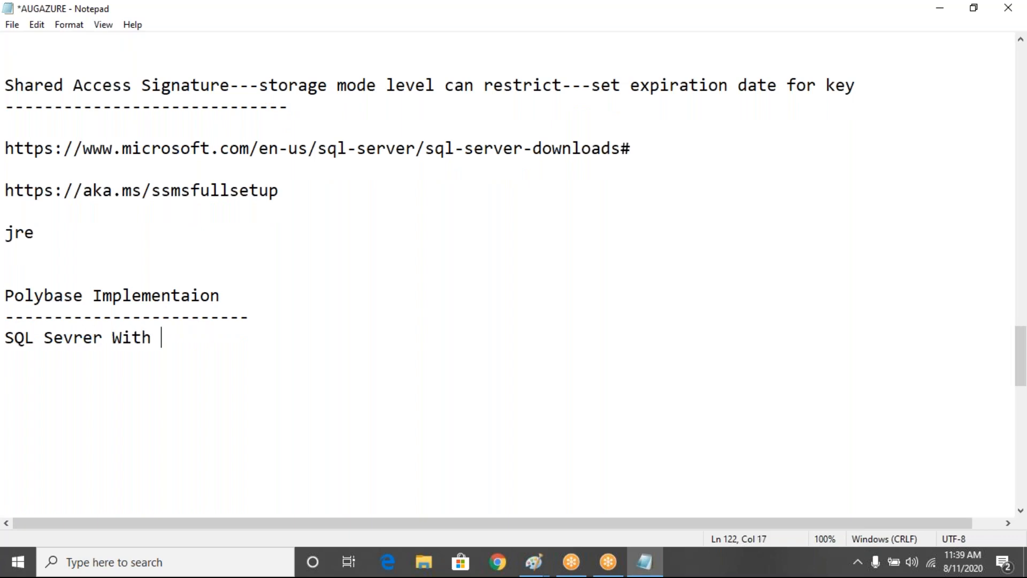
text(Polybas)
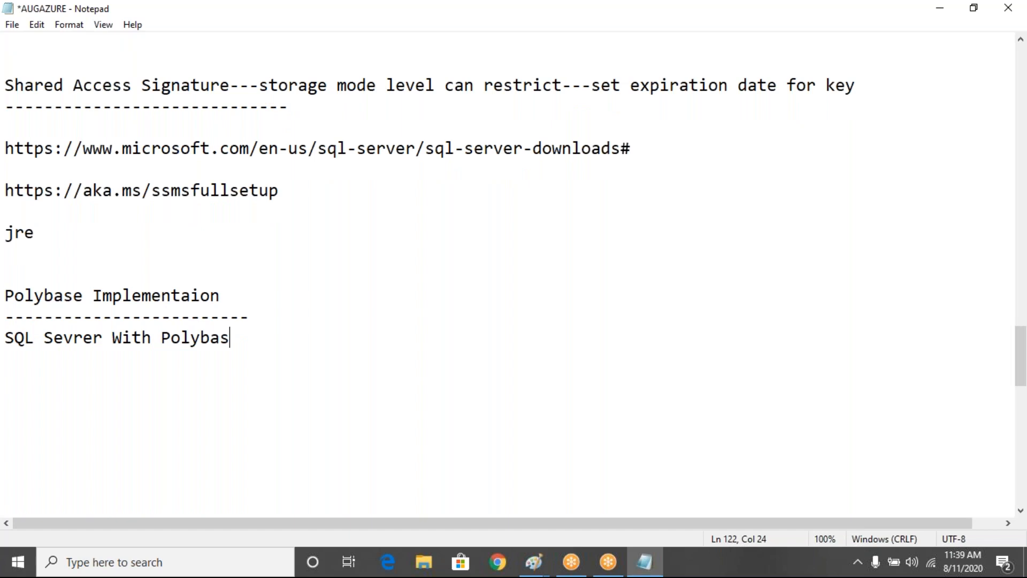
text(e)
key(Return)
text(SQL Mana)
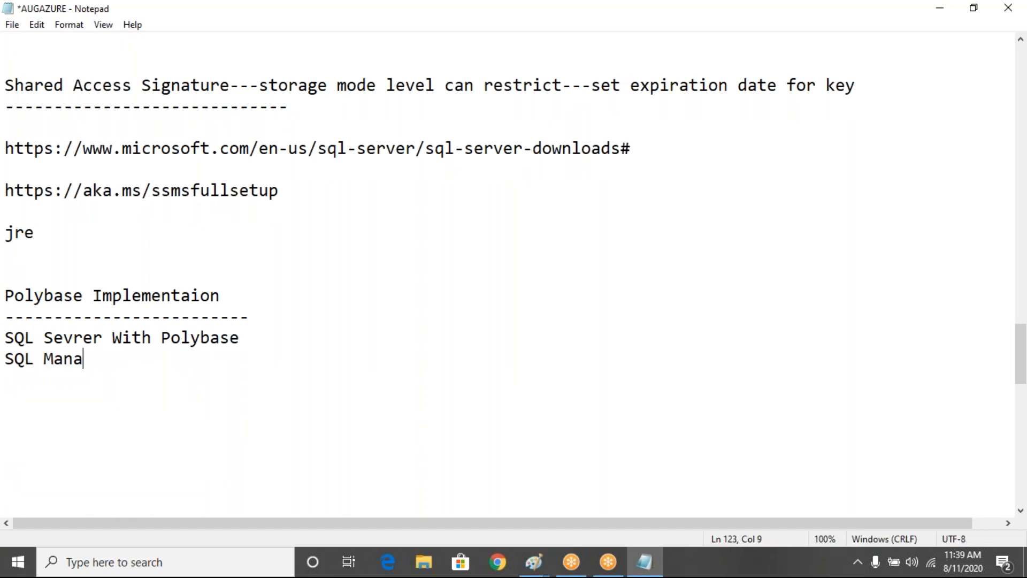
text(gement Studio)
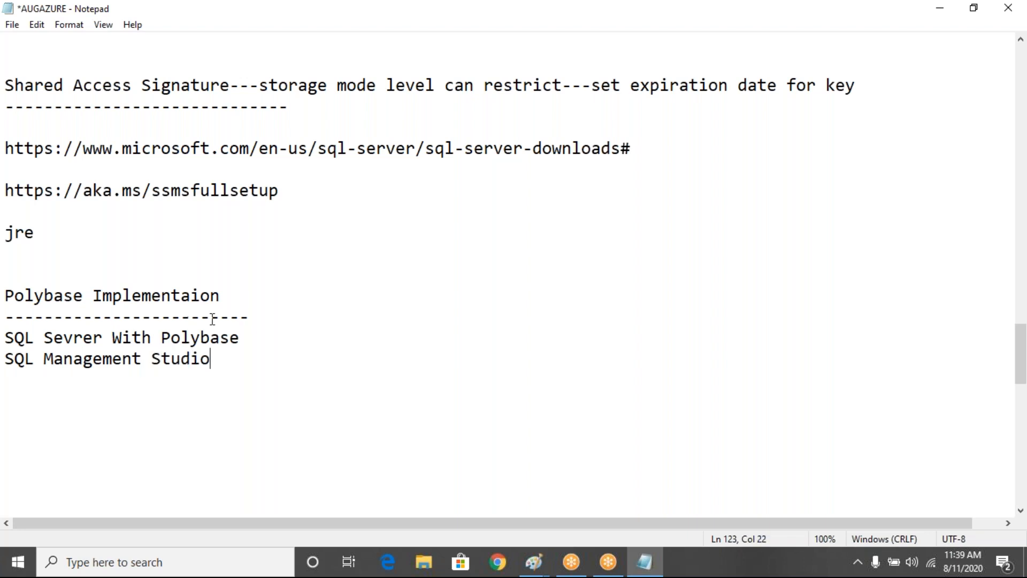
- Insert 'JRE File' into the prerequisite list above the SQL Sevrer With Polybase line
click(13, 341)
key(Left)
key(Return)
key(Up)
text(JRE File)
- Below the list, add the line 'Create Azure Storage Account---Container--Folder---Upload Some files'
key(Down)
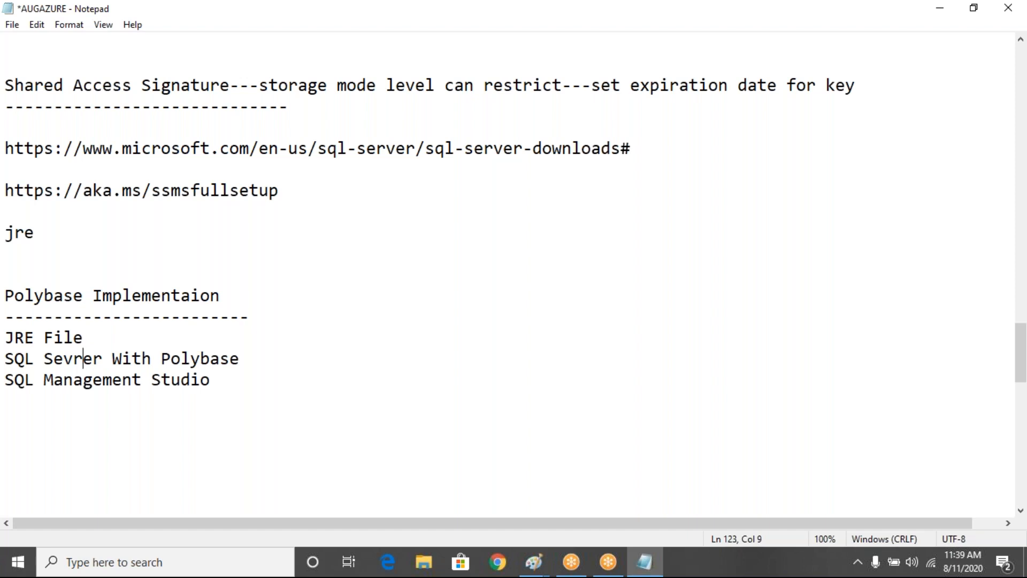
key(Down)
key(Down)
key(Down)
key(Up)
key(Down)
text(Create Azure Sto)
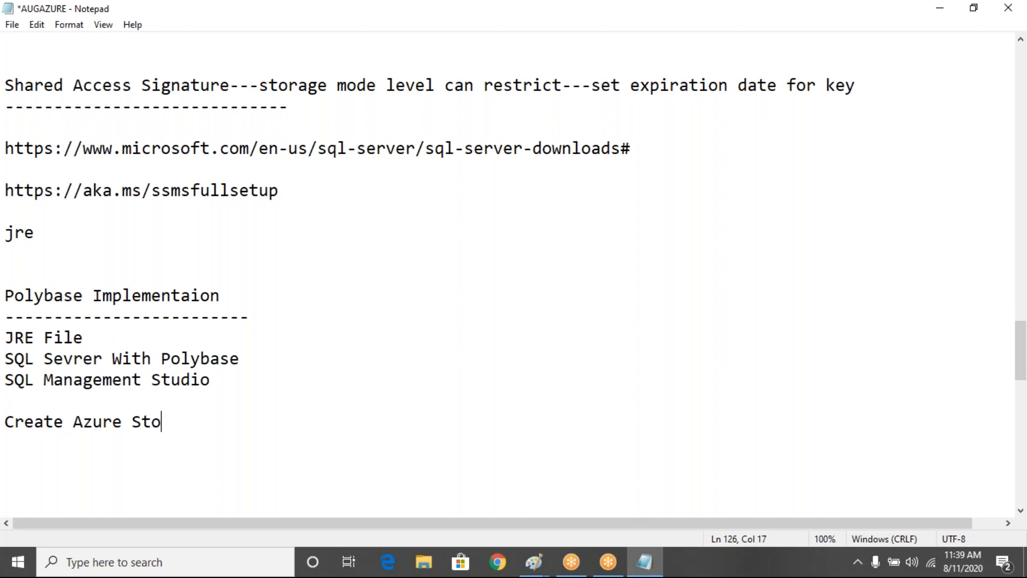
text(rage Account---)
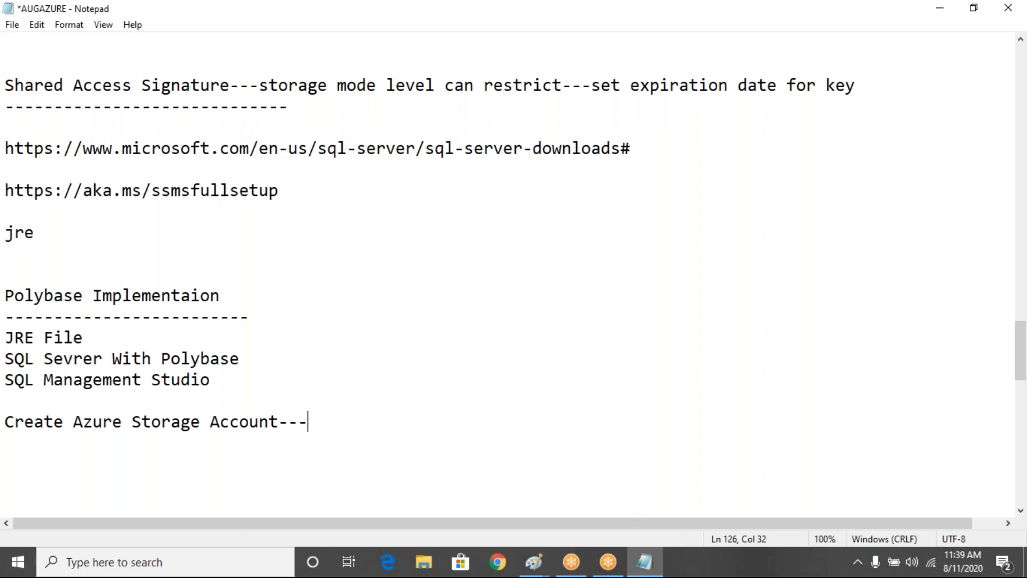
text(Blob St)
text(orage)
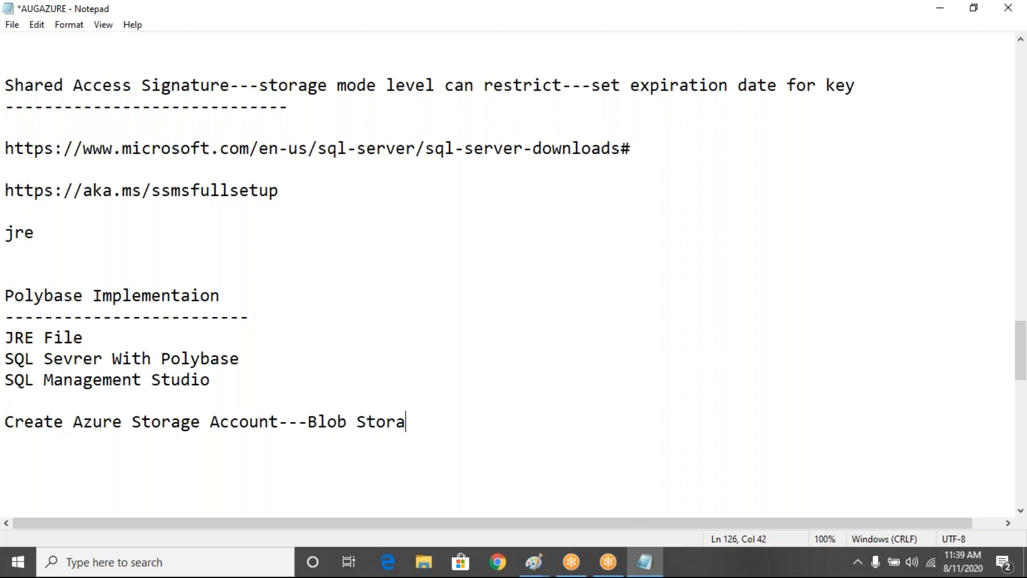
key(Return)
key(Return)
key(Return)
key(Return)
key(Return)
key(Return)
key(Return)
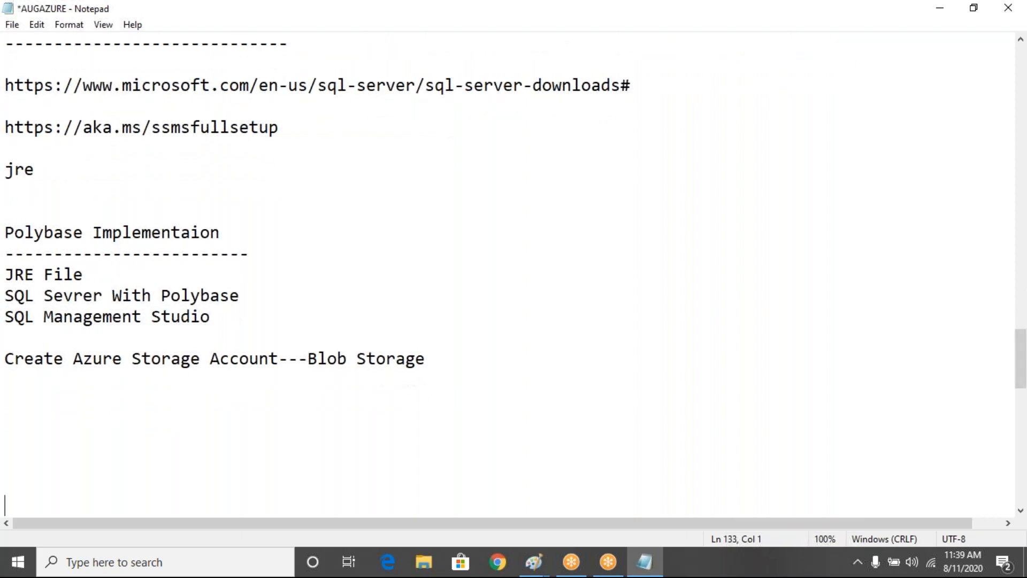
key(BackSpace)
key(BackSpace)
key(BackSpace)
key(BackSpace)
key(BackSpace)
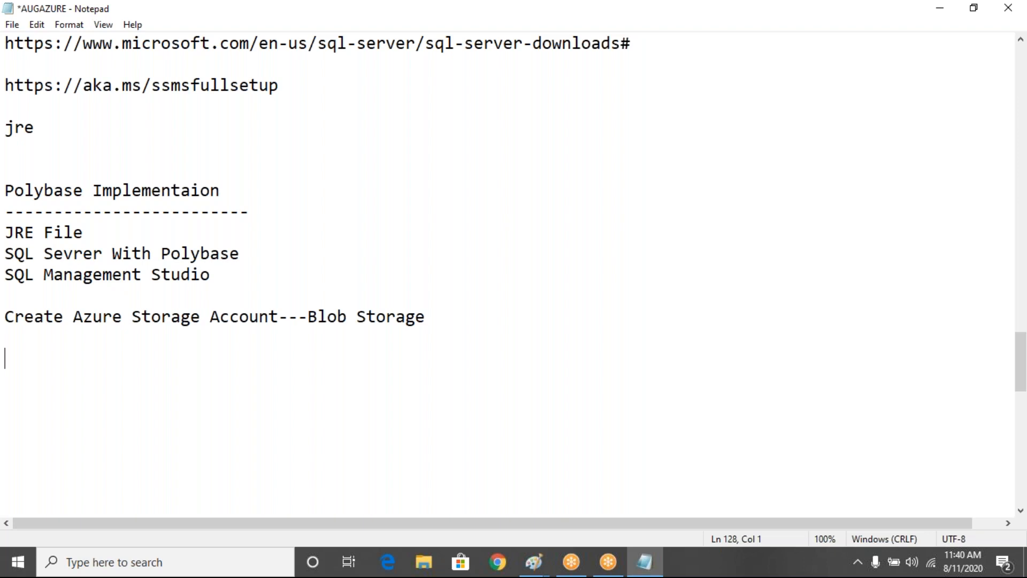
text(Upl)
key(BackSpace)
key(BackSpace)
key(BackSpace)
key(BackSpace)
key(BackSpace)
key(BackSpace)
key(BackSpace)
key(BackSpace)
key(BackSpace)
key(BackSpace)
key(BackSpace)
key(BackSpace)
key(BackSpace)
key(BackSpace)
key(BackSpace)
key(BackSpace)
key(BackSpace)
text(Conta)
text(inme)
key(BackSpace)
key(BackSpace)
text(er)
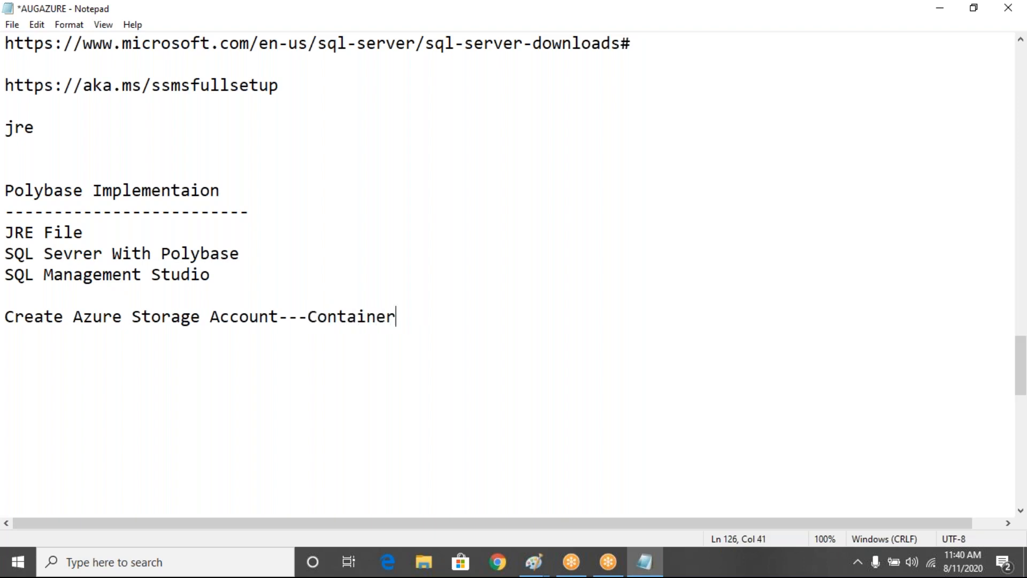
text(--Folder)
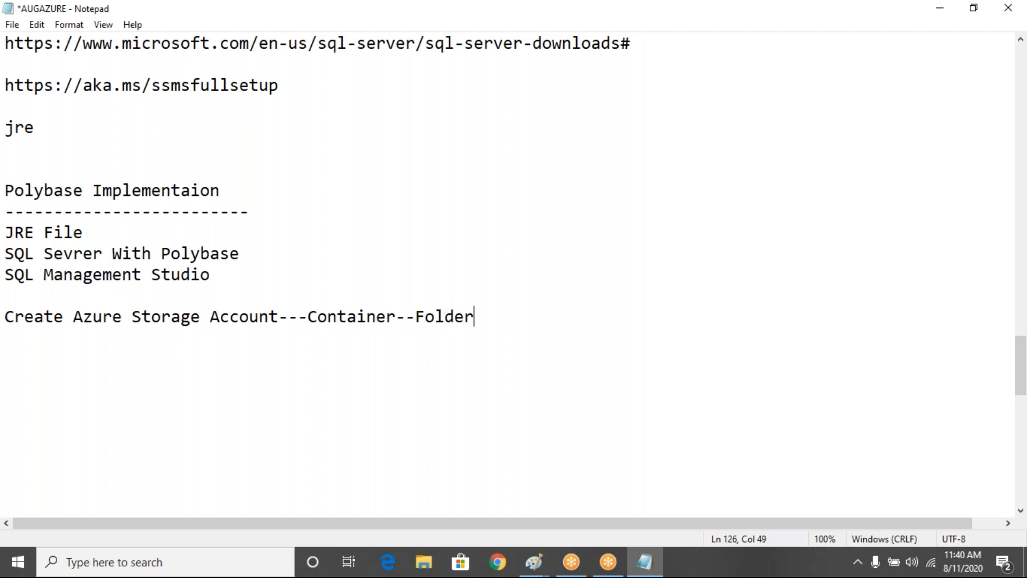
text(---Upload)
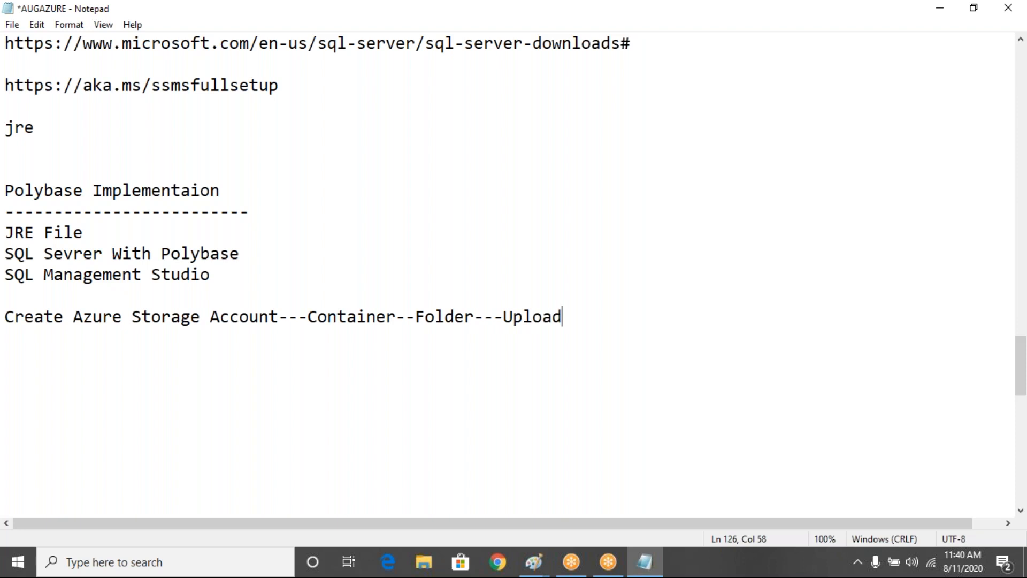
text( Some files)
- Add the lines 'Open SQL Server' and 'step-1 create master key'
key(Return)
key(Return)
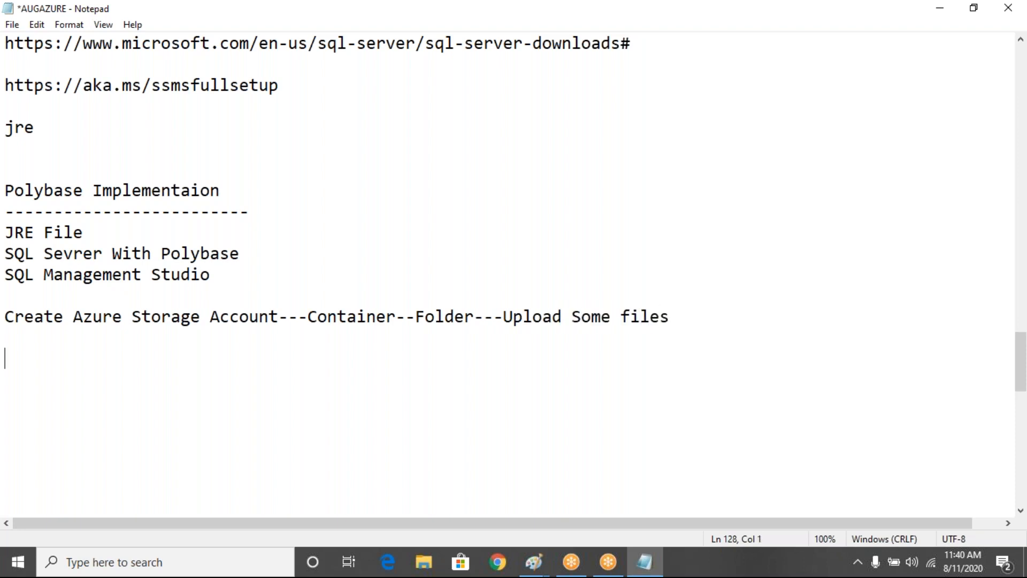
text(Open SQL Server)
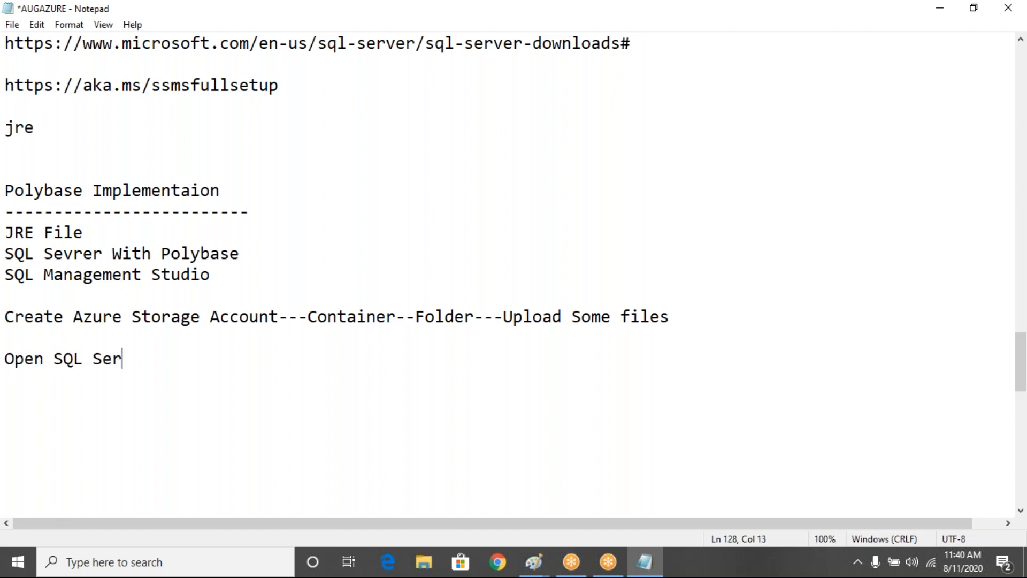
key(Return)
key(Return)
text(step-1)
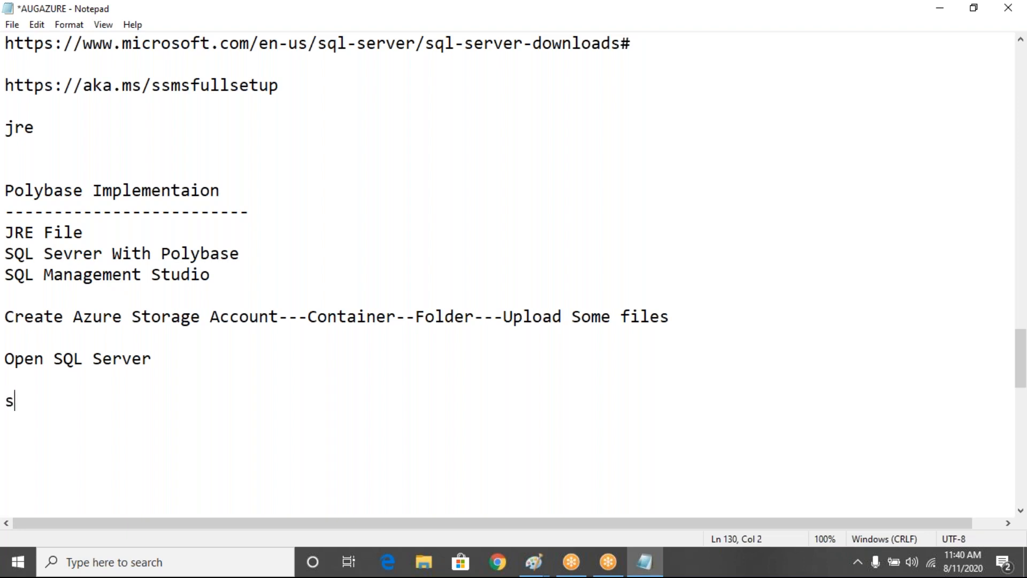
key(Return)
key(BackSpace)
text(create master key)
- Add the line 'step-2 stored credential into sql'
key(Return)
key(Return)
text(step)
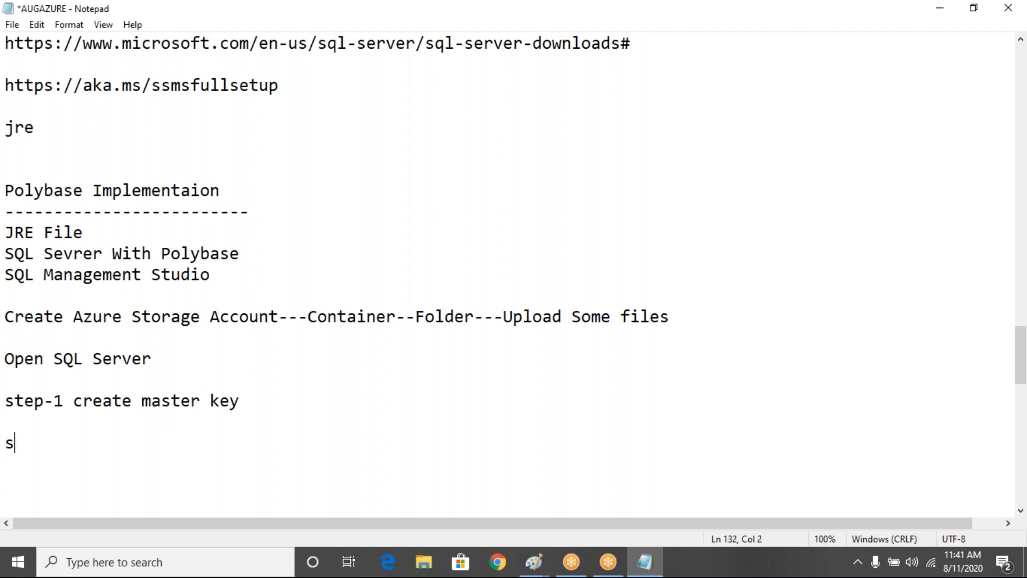
text(-2 c)
key(BackSpace)
text(store)
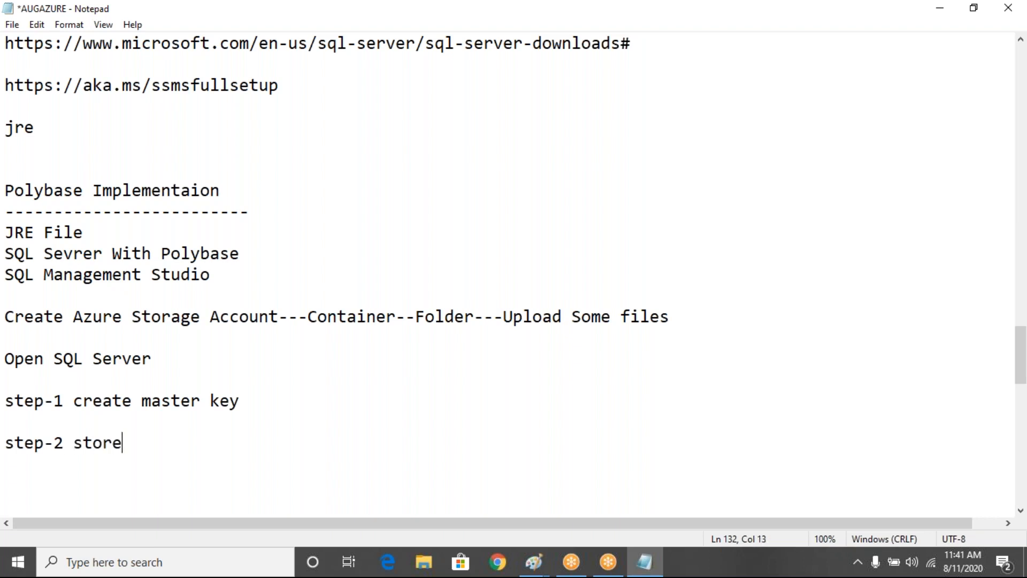
text(d credential in)
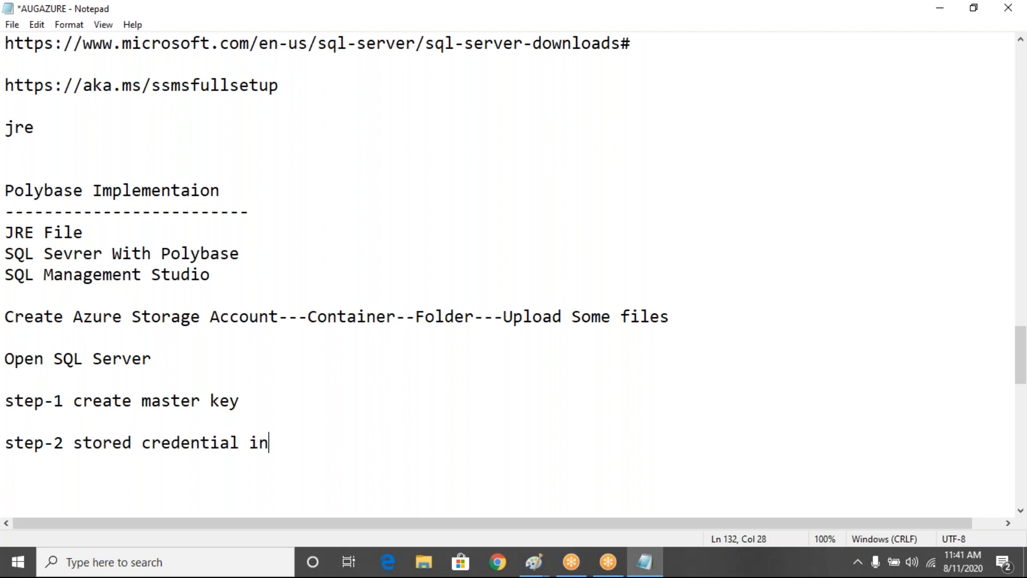
text(to sql)
key(Return)
key(Return)
- Add the line 'step-3 create external data source'
text(step-)
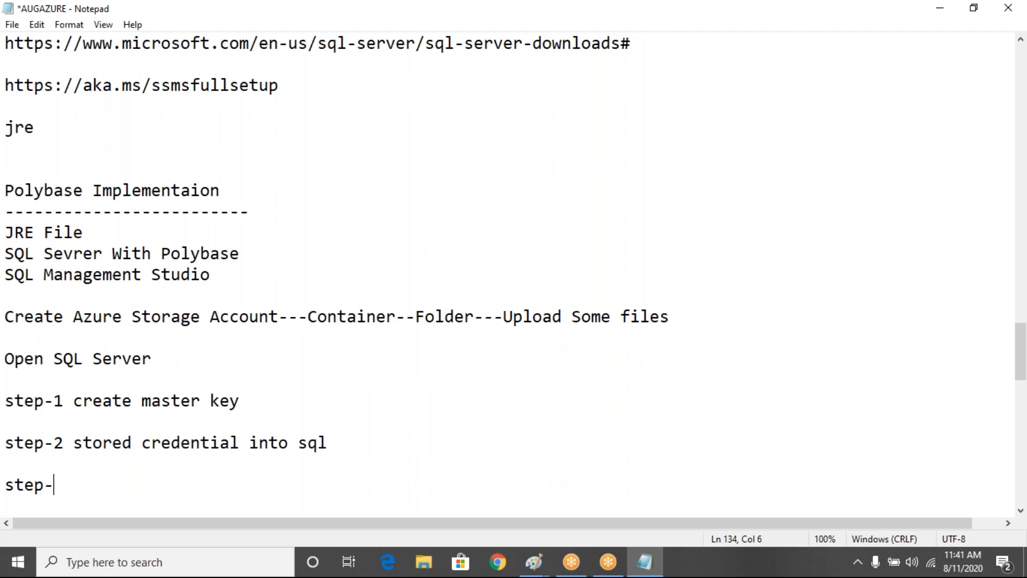
text(3)
key(Return)
key(Return)
key(Return)
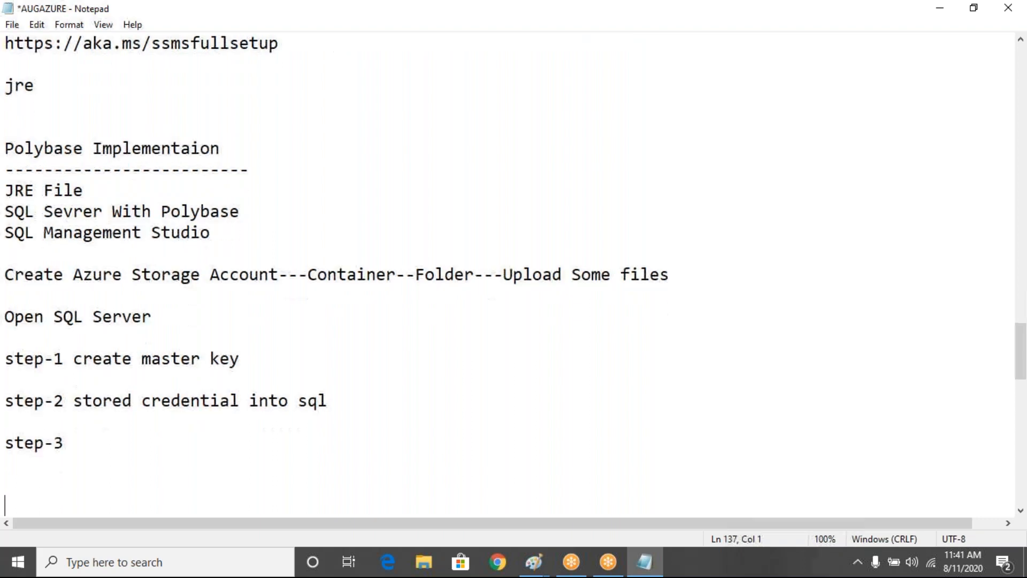
key(Return)
key(Return)
key(Return)
key(Up)
key(Up)
key(Up)
key(Up)
key(Up)
key(BackSpace)
text(create exter)
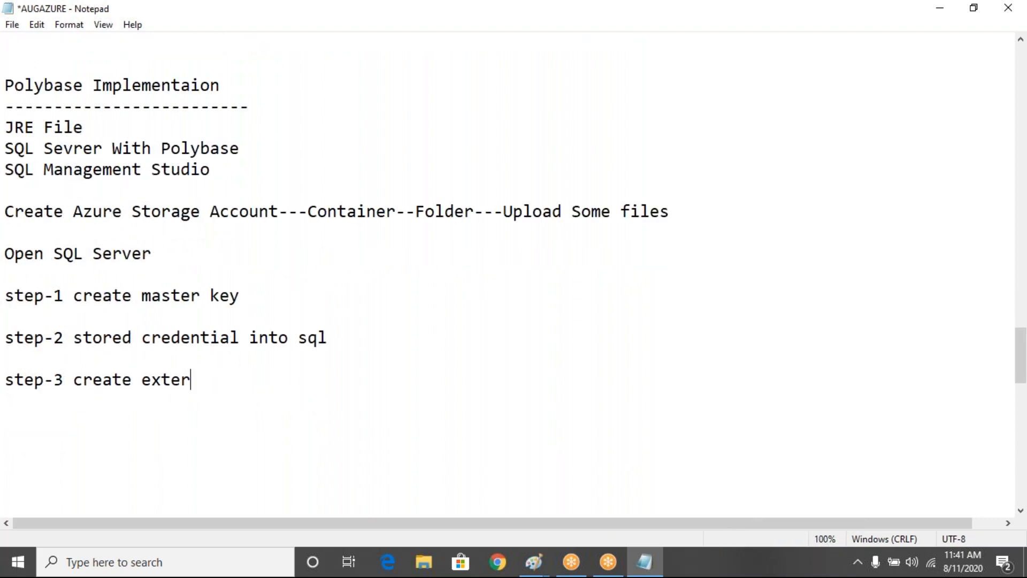
text(nal data source)
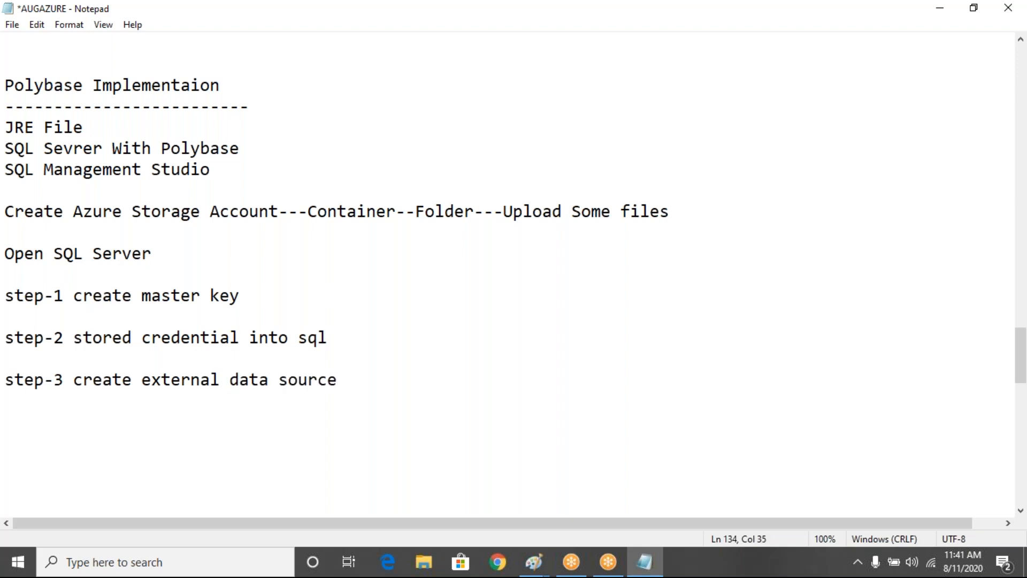
key(Return)
- Add the lines 'step-4 create external file formate' and 'step-5 create external Table'
key(Return)
text(step-4 )
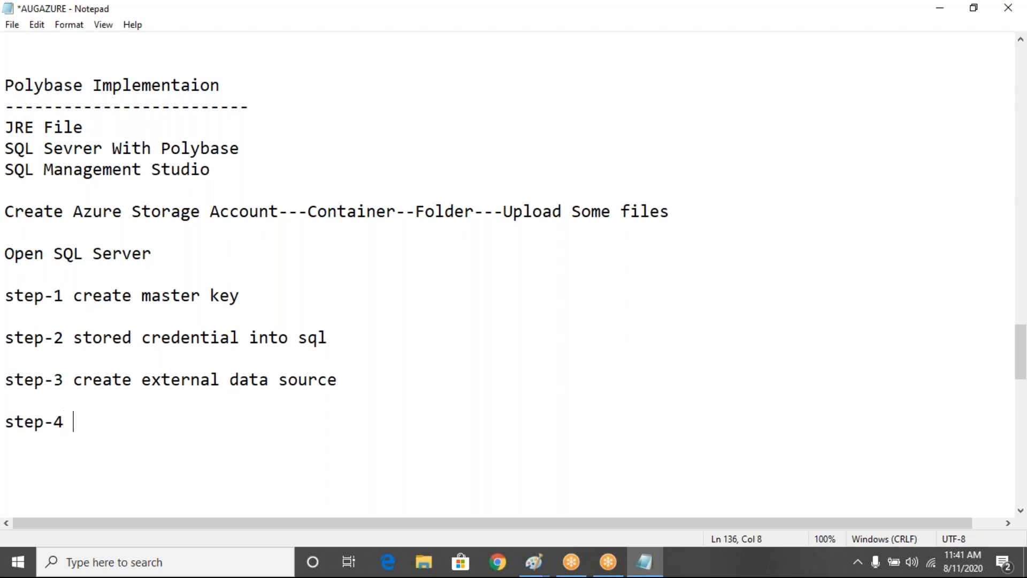
text(create e)
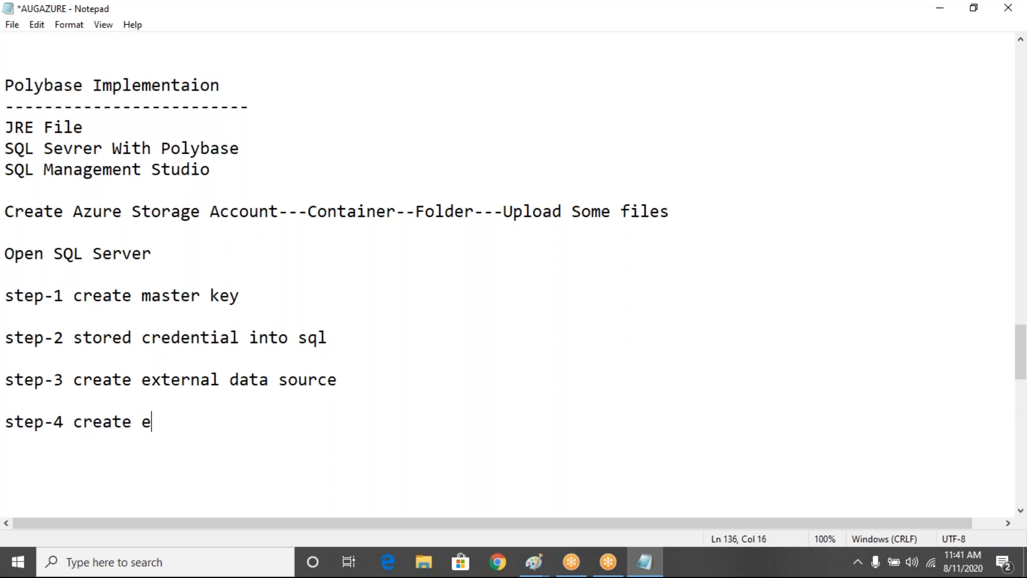
text(xternal)
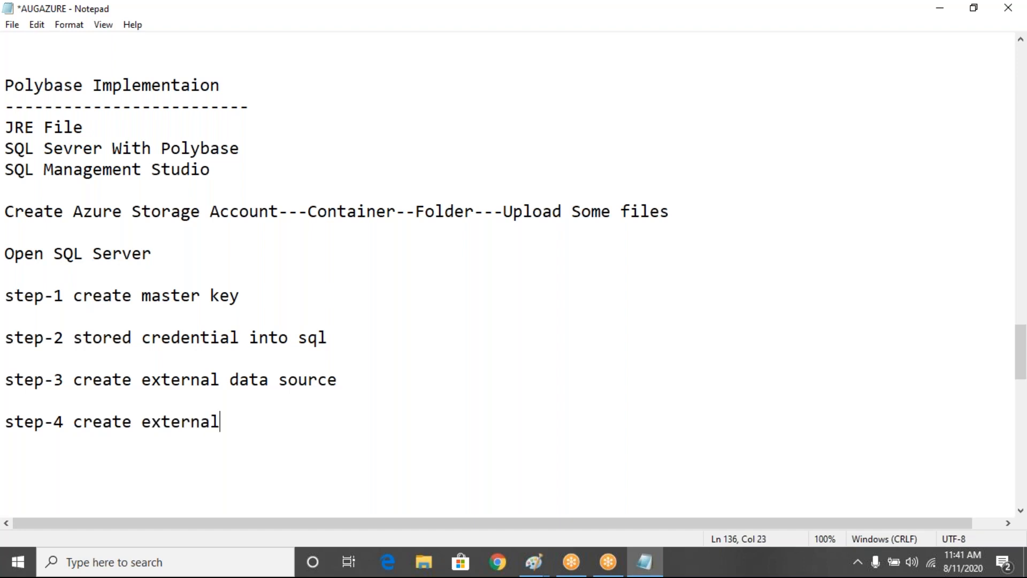
text( file formate)
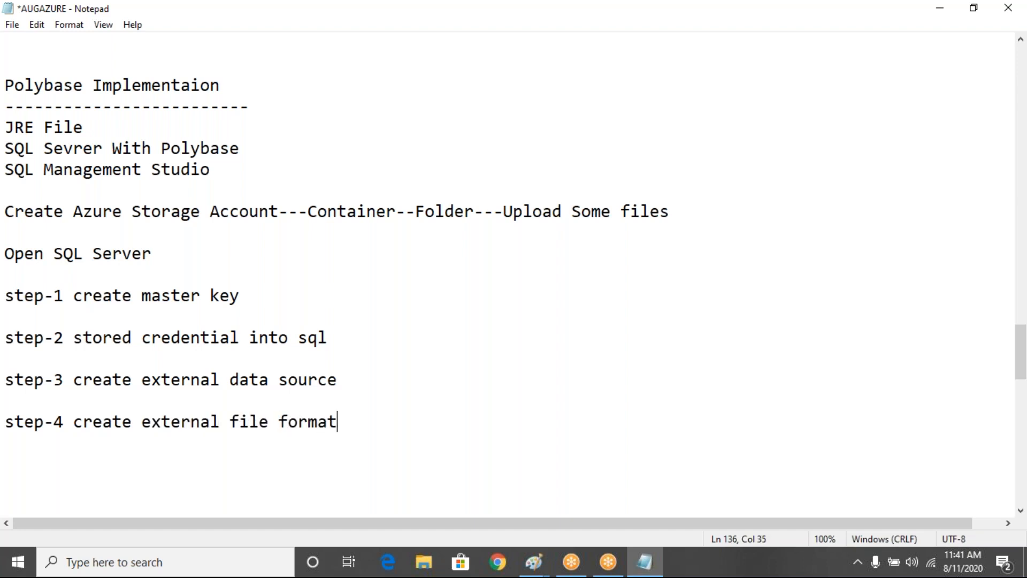
key(Return)
key(Return)
text(step-5)
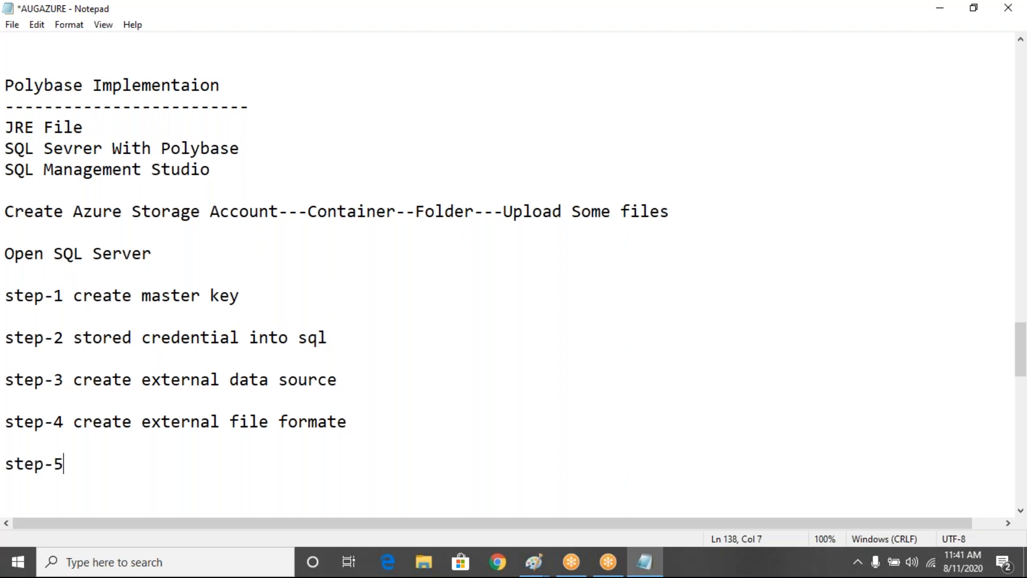
text( create )
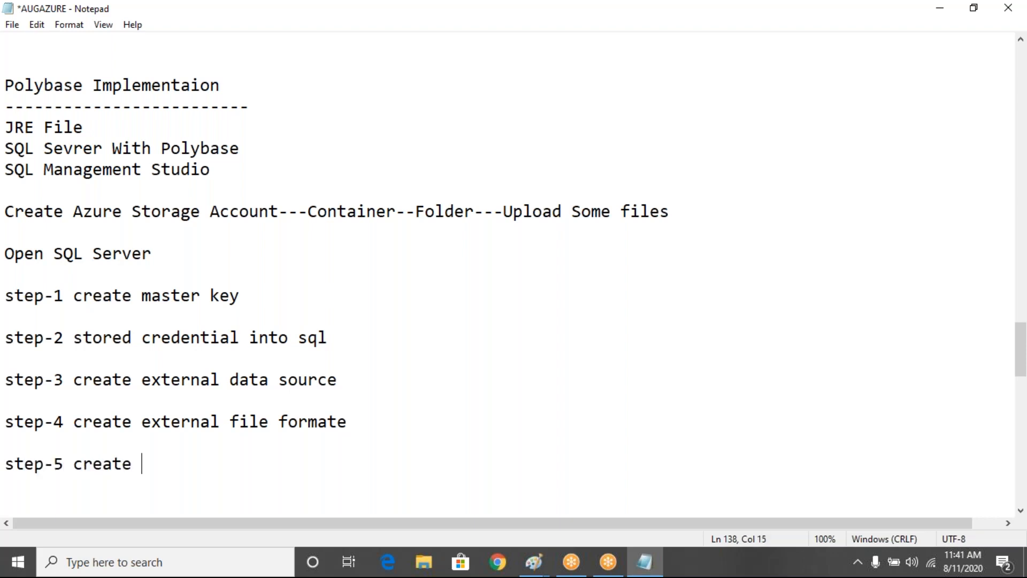
text(externa)
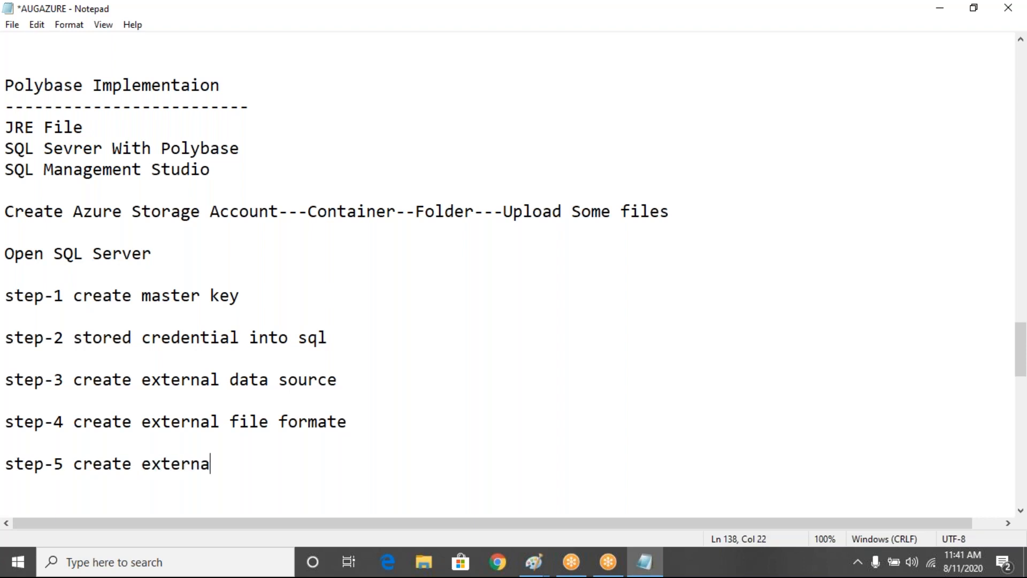
text(l Table)
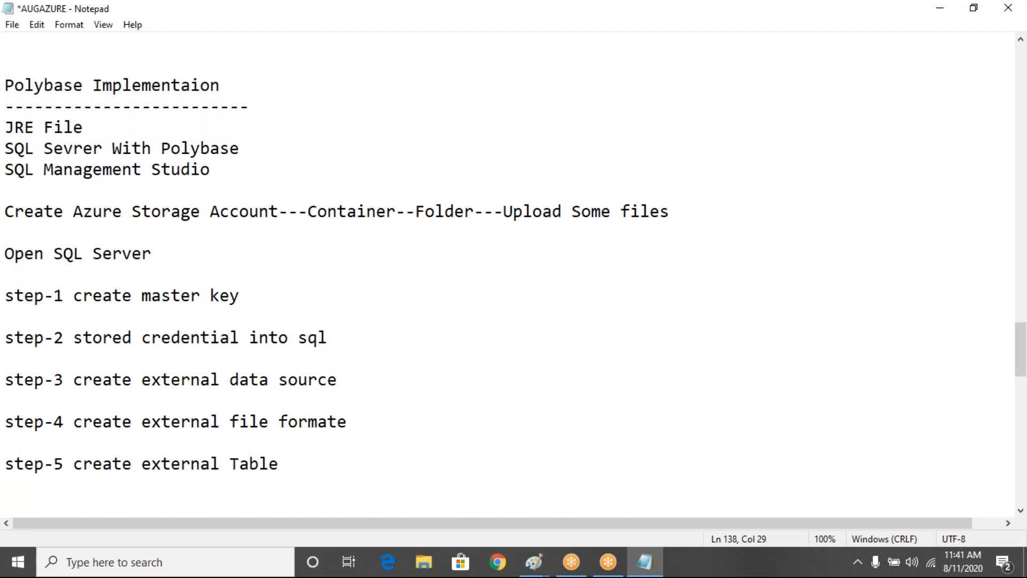
- Below step-5, add the closing line 'query data from external Table'
key(Return)
key(Return)
key(Return)
key(Return)
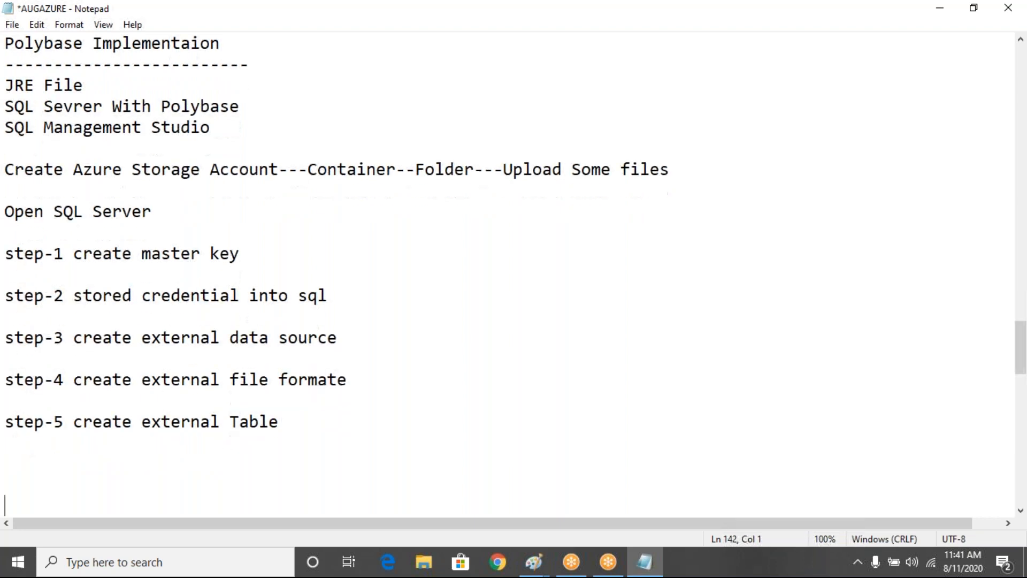
key(Return)
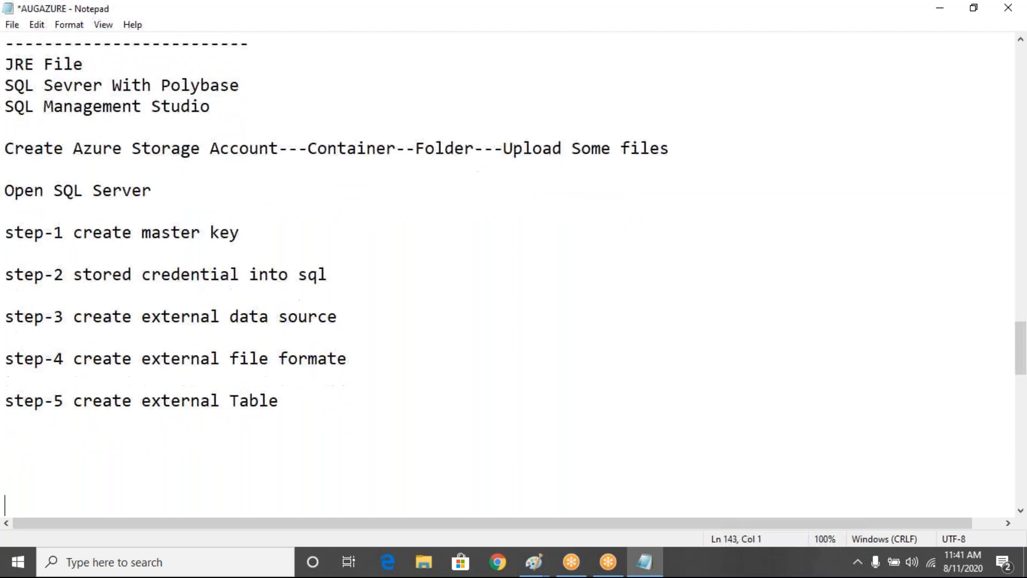
click(5, 443)
text(query d)
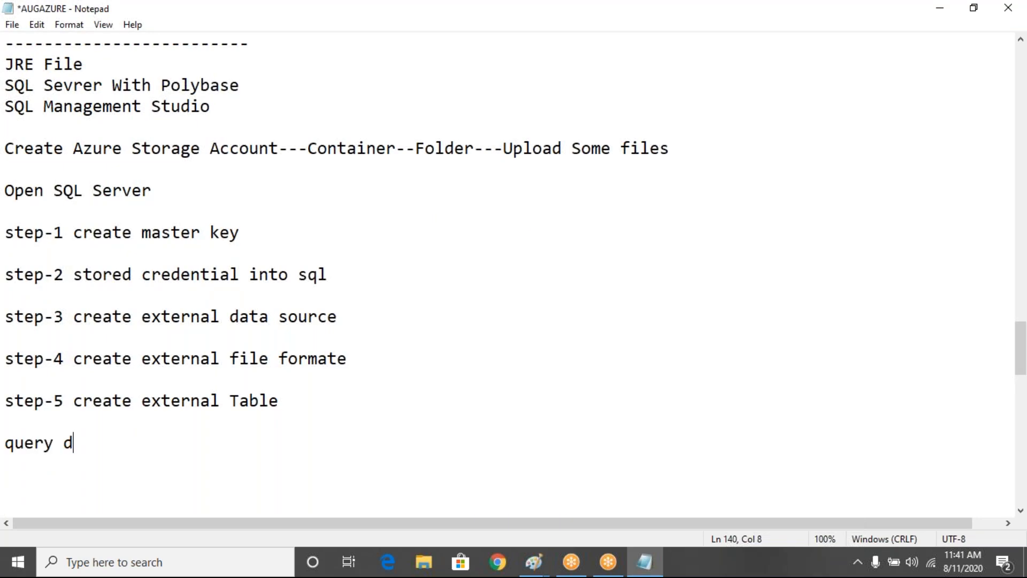
text(ata from external Table)
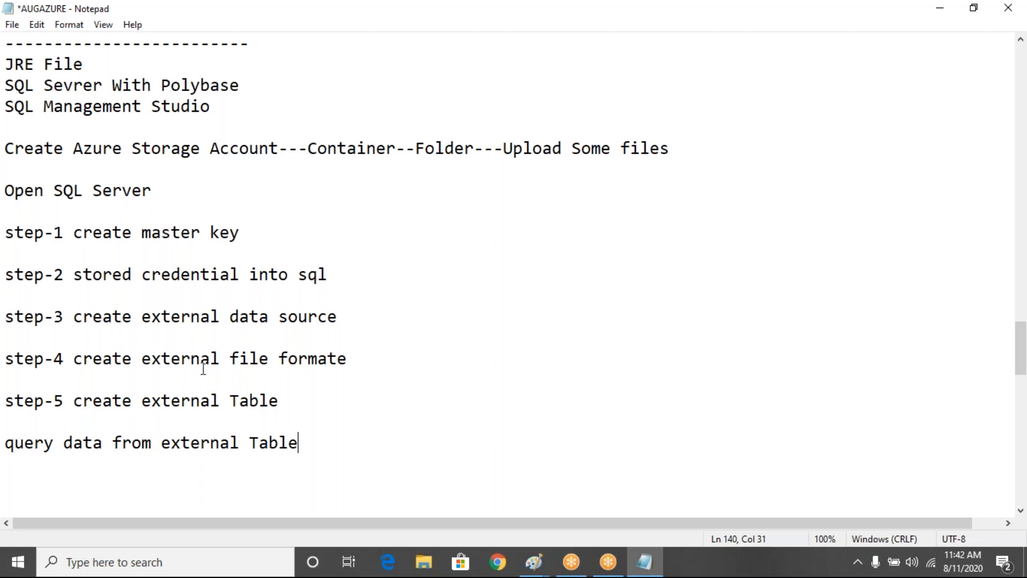
- Highlight 'create master key' on the step-1 line of the Notepad outline
drag(73, 233, 282, 241)
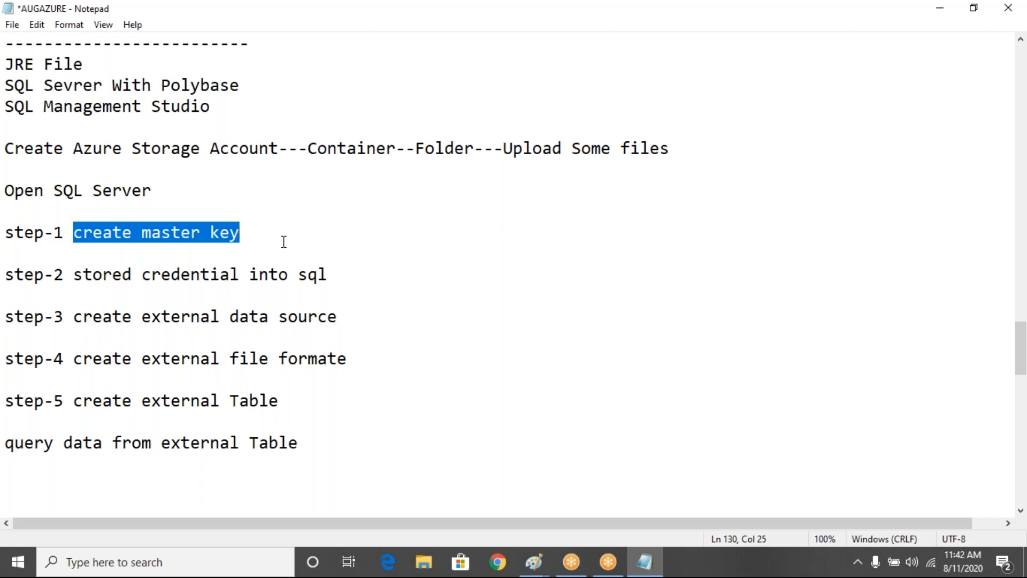
- Bring up the PolyBase diagram in Paint and draw an oval around the Azure Blob Storage label
click(535, 563)
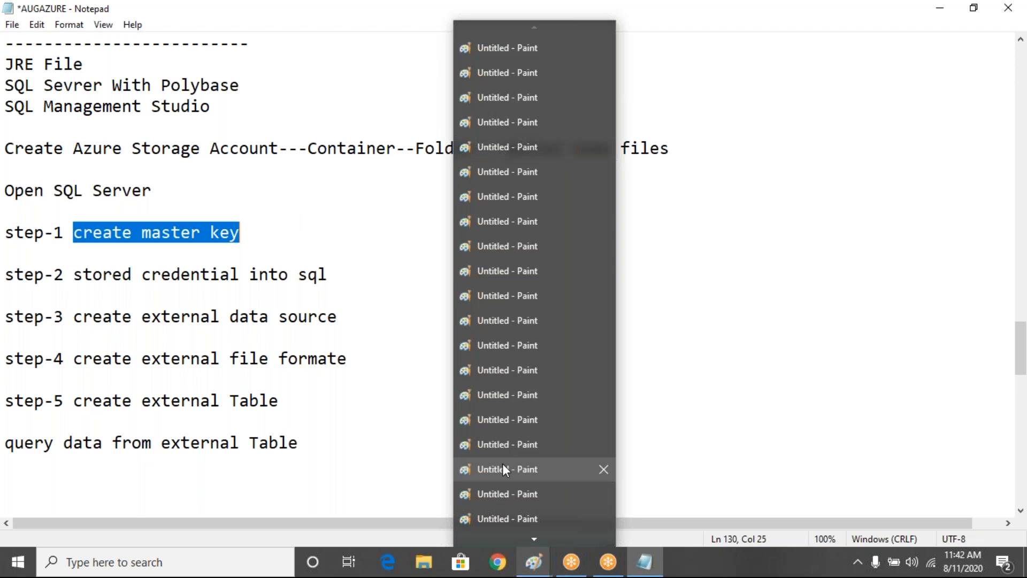
mouse_move(501, 464)
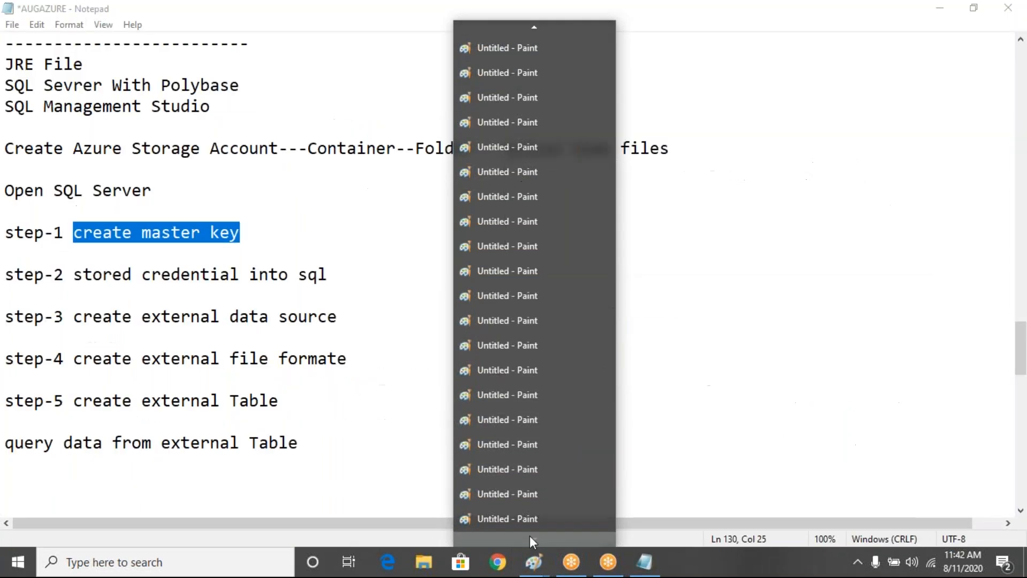
mouse_move(506, 519)
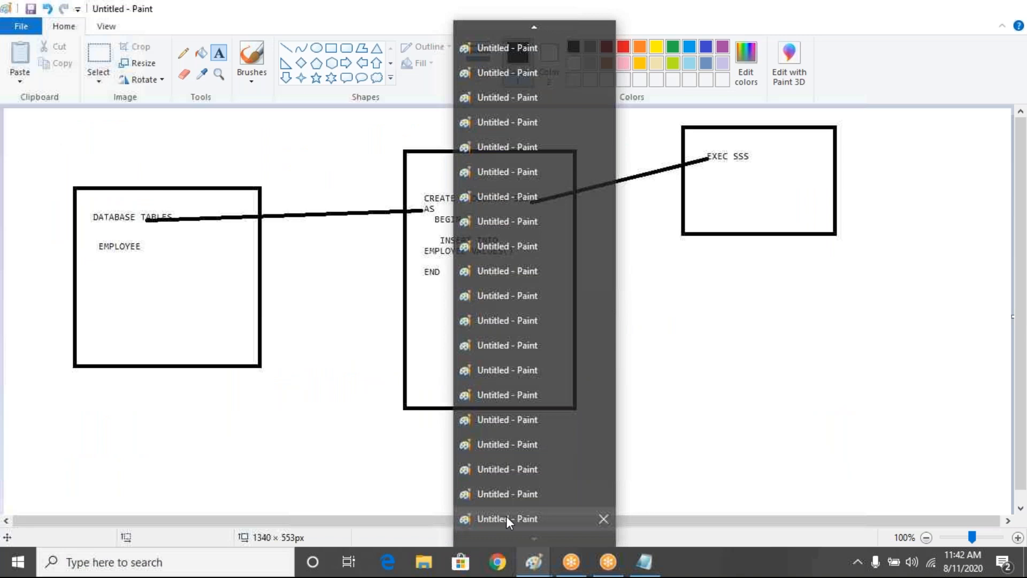
mouse_move(498, 493)
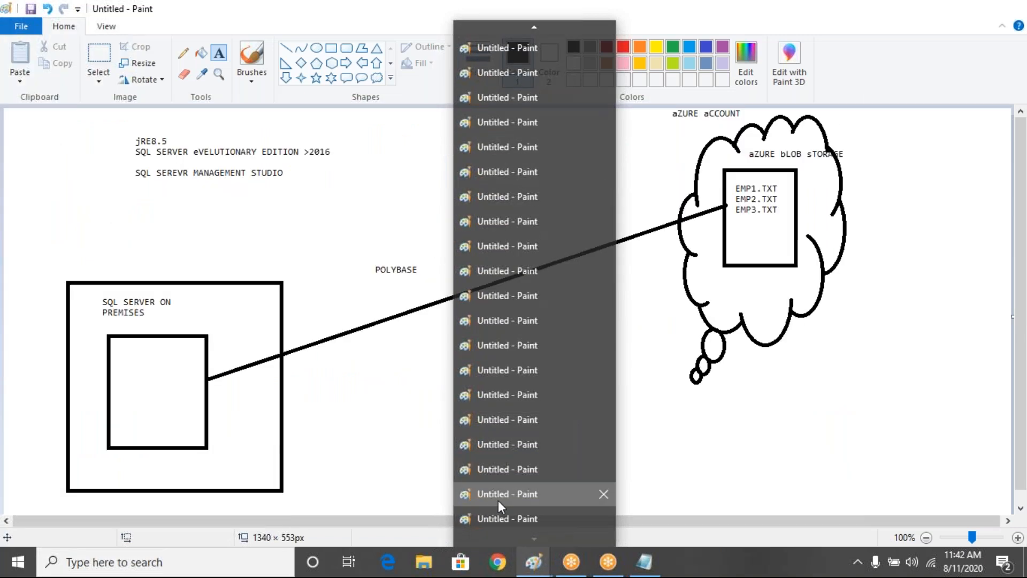
click(498, 494)
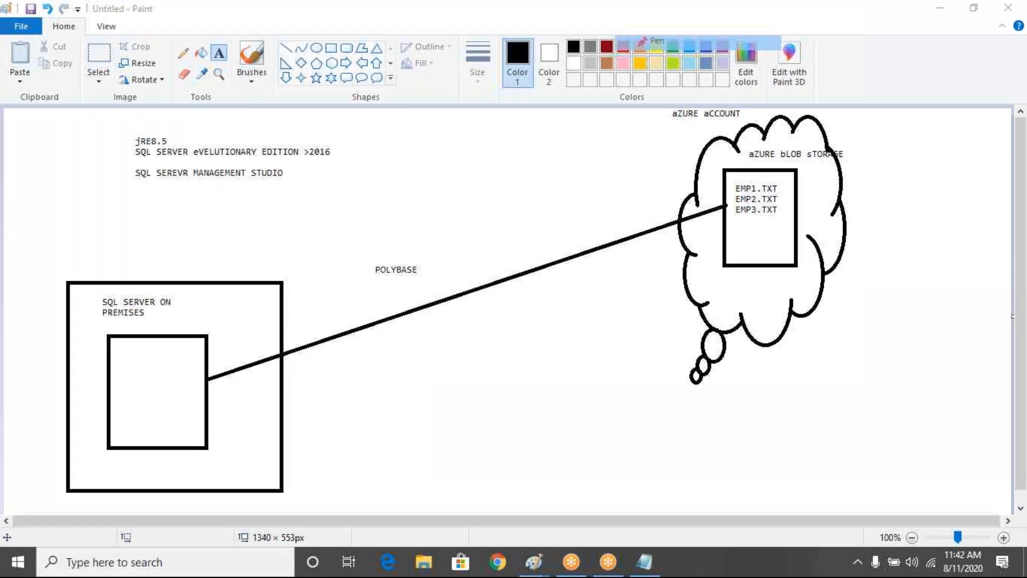
drag(782, 146, 775, 140)
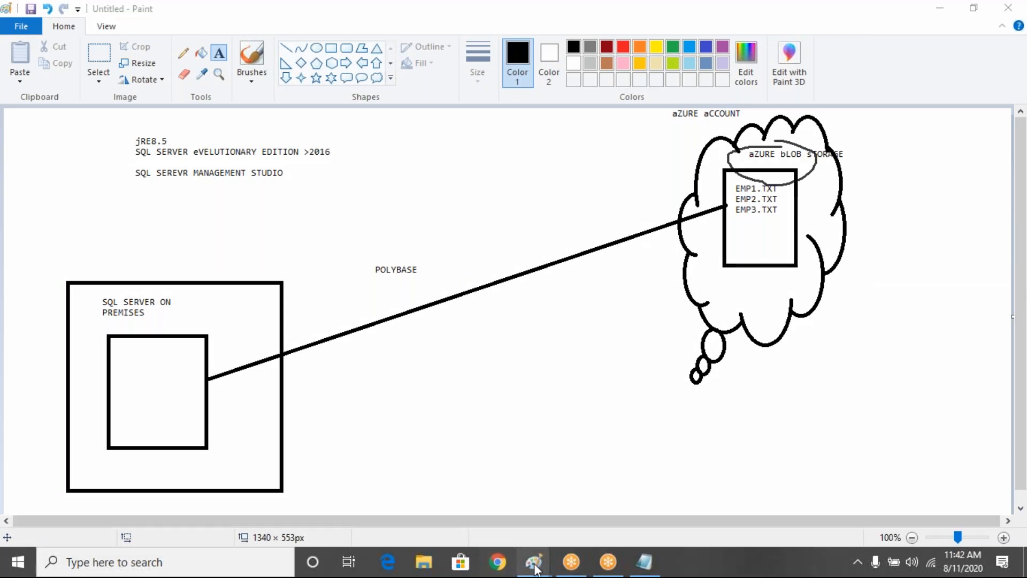
click(645, 562)
- Highlight 'stored credential' on step 2, then the step-3 data source and step-4 file format lines
drag(329, 275, 63, 275)
click(131, 274)
double_click(131, 274)
drag(134, 275, 235, 276)
drag(347, 320, 62, 325)
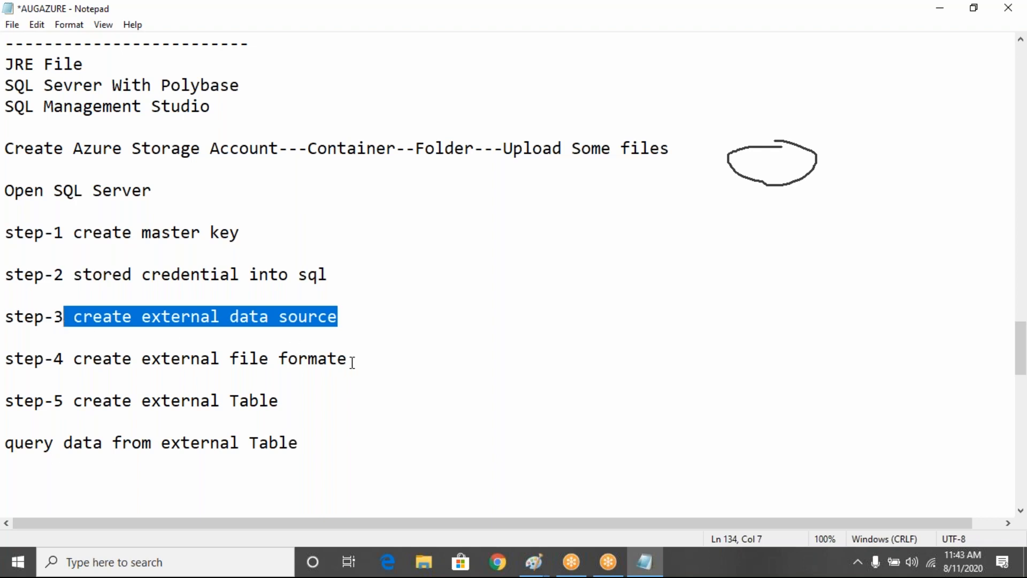
drag(373, 356, 73, 360)
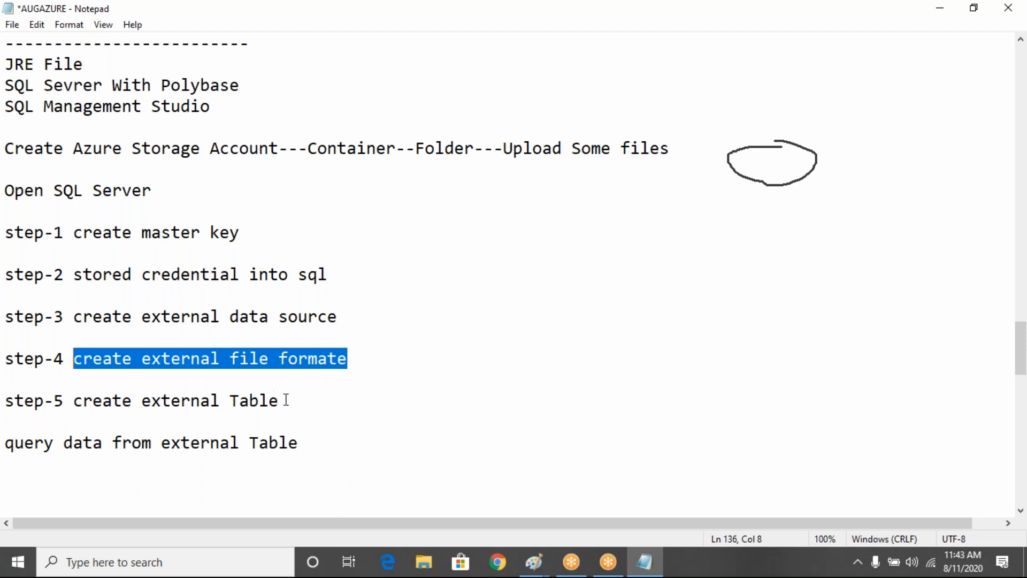
- Re-highlight parts of steps 3–4 and 'create external Table', then select all steps through the query line
click(332, 372)
drag(351, 328, 170, 325)
click(369, 362)
drag(348, 363, 200, 368)
drag(295, 396, 87, 404)
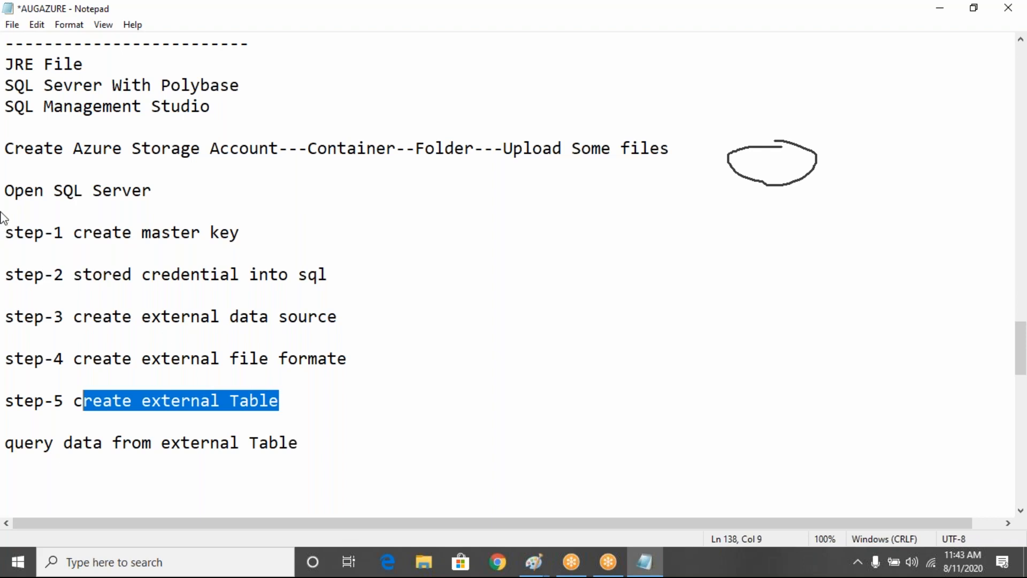
drag(13, 214, 309, 483)
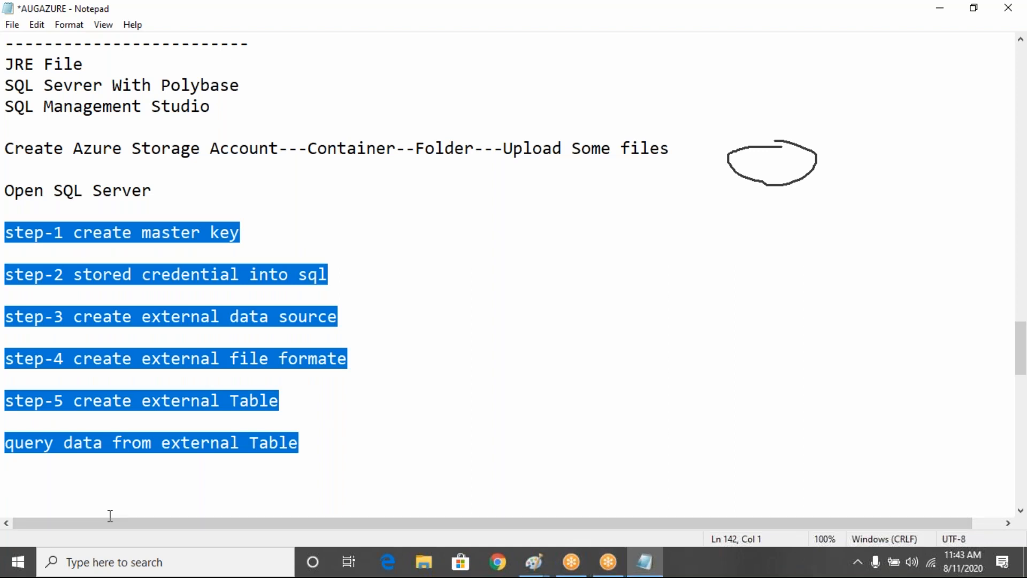
click(463, 480)
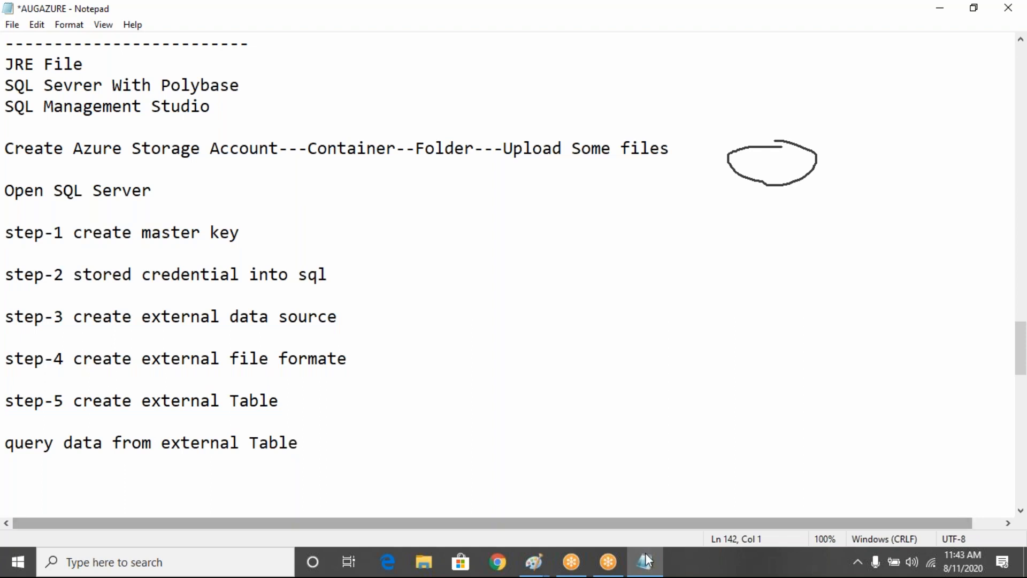
mouse_move(652, 562)
mouse_move(622, 493)
drag(6, 140, 163, 192)
click(205, 186)
drag(5, 224, 417, 576)
drag(1022, 409, 1023, 345)
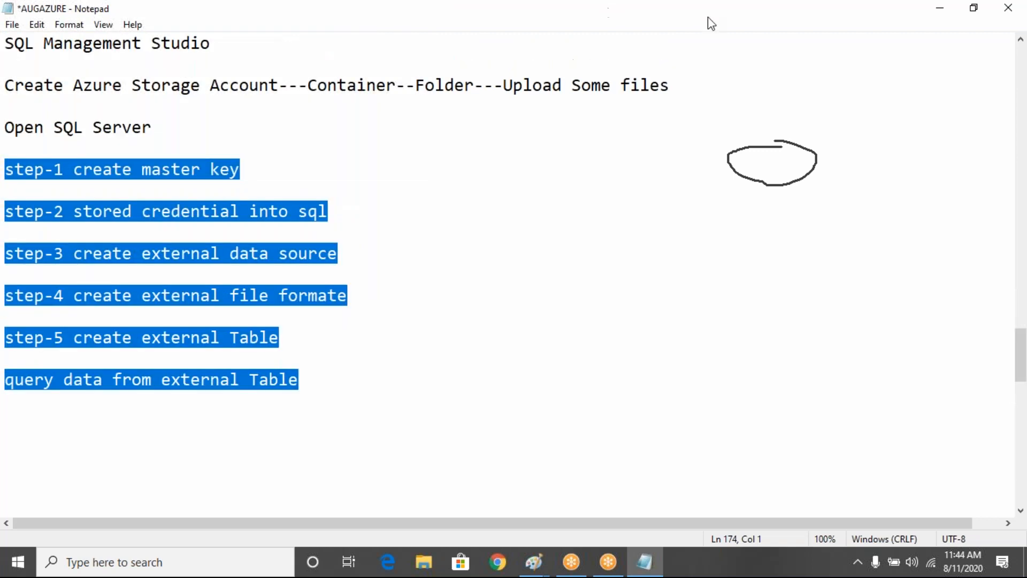
click(708, 17)
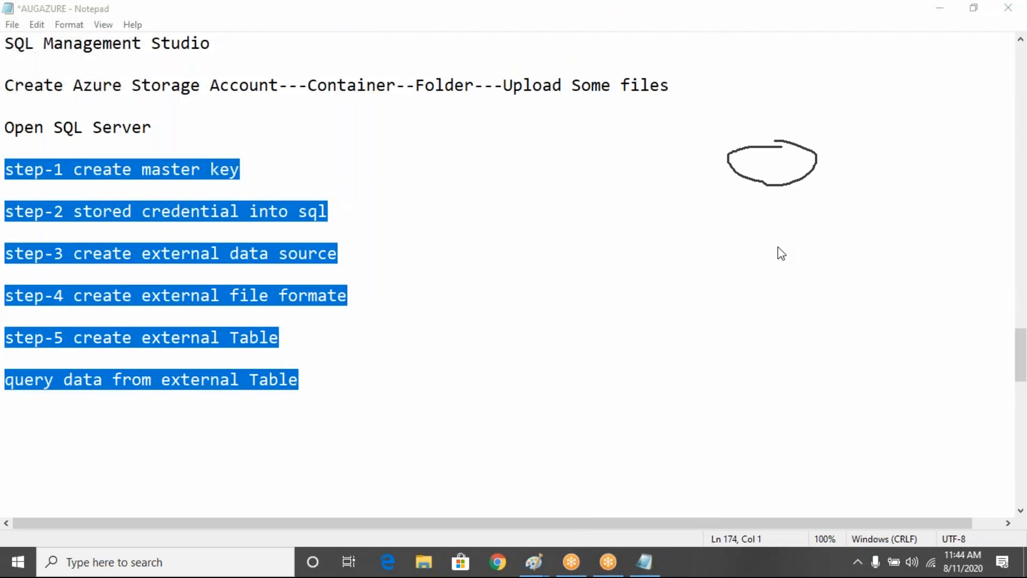